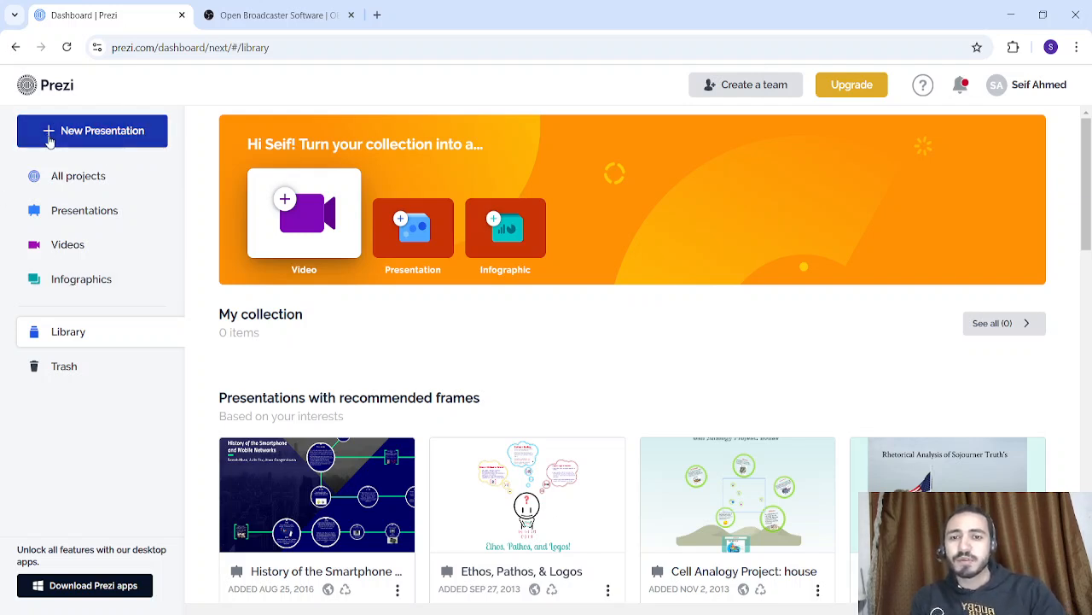
Start a new presentation from a template and browse the available template designs
click(90, 132)
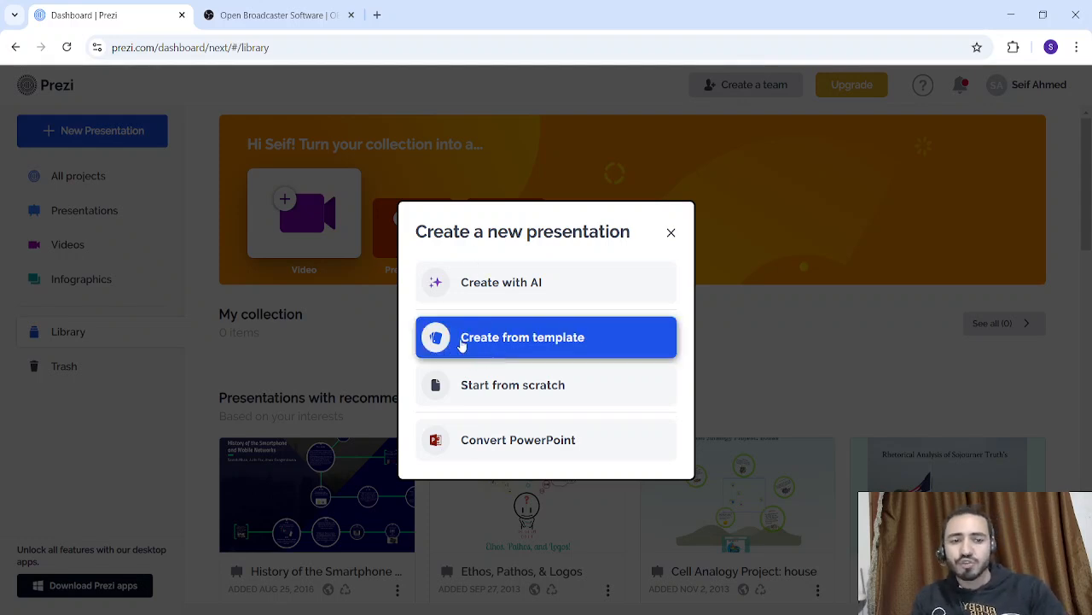
click(502, 342)
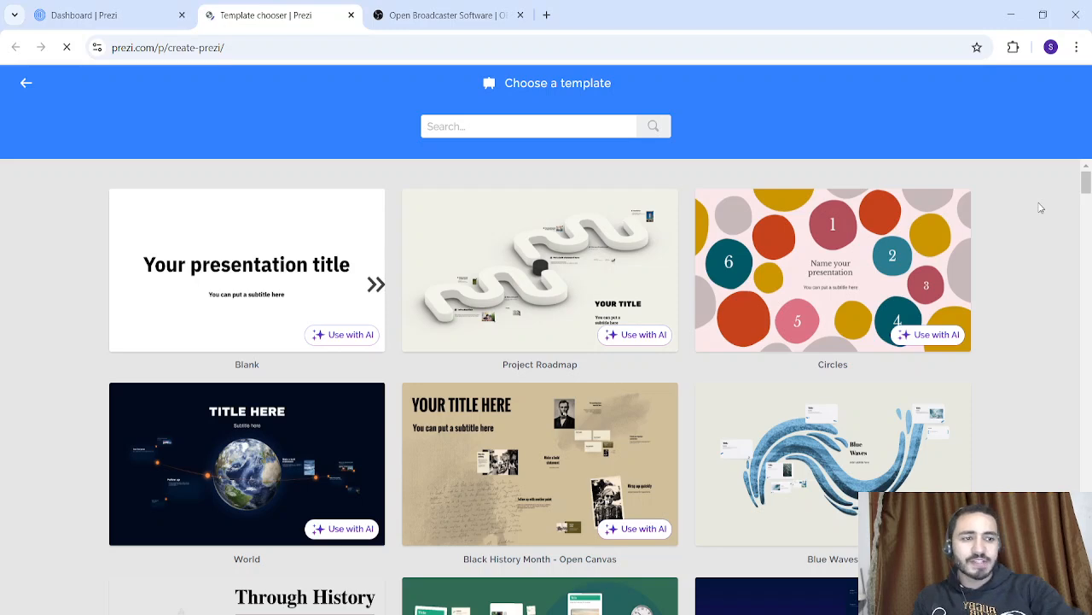
drag(1090, 182, 975, 37)
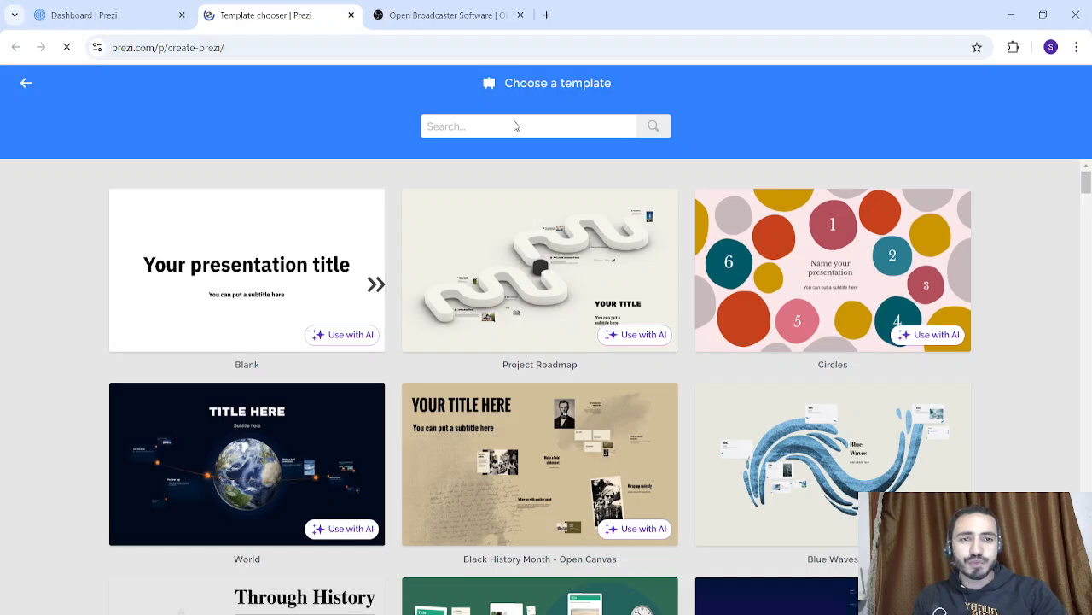
click(470, 125)
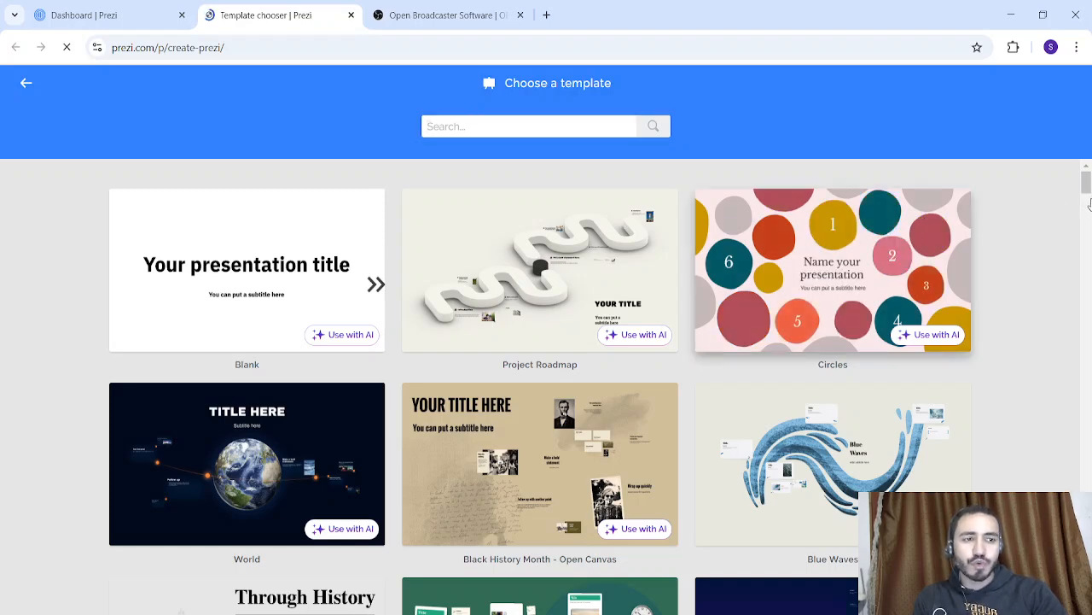
click(1087, 198)
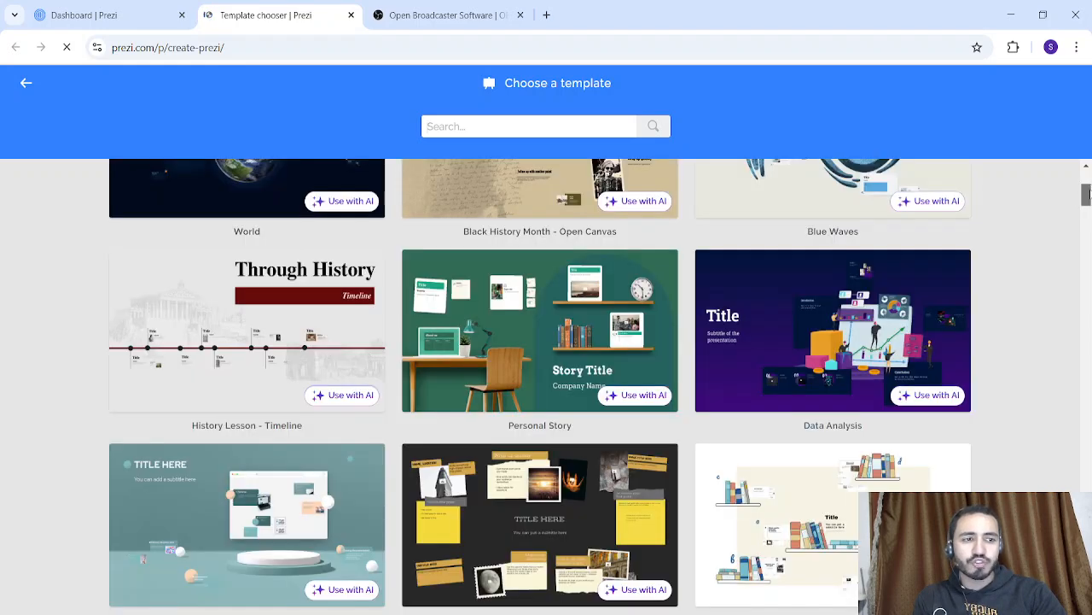
drag(1087, 198, 1087, 205)
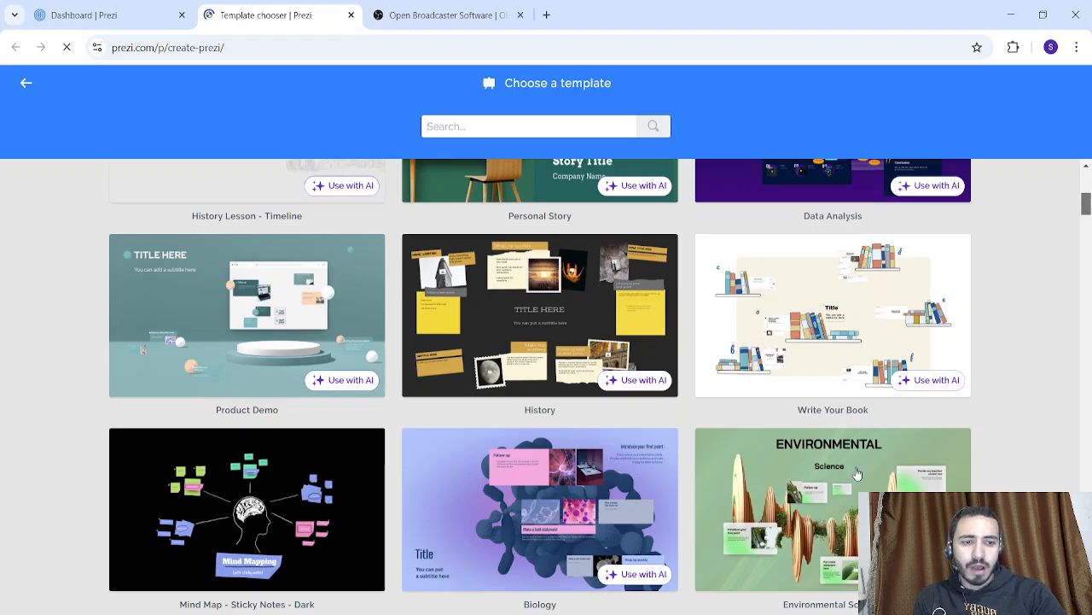
scroll(856, 472, down, 1)
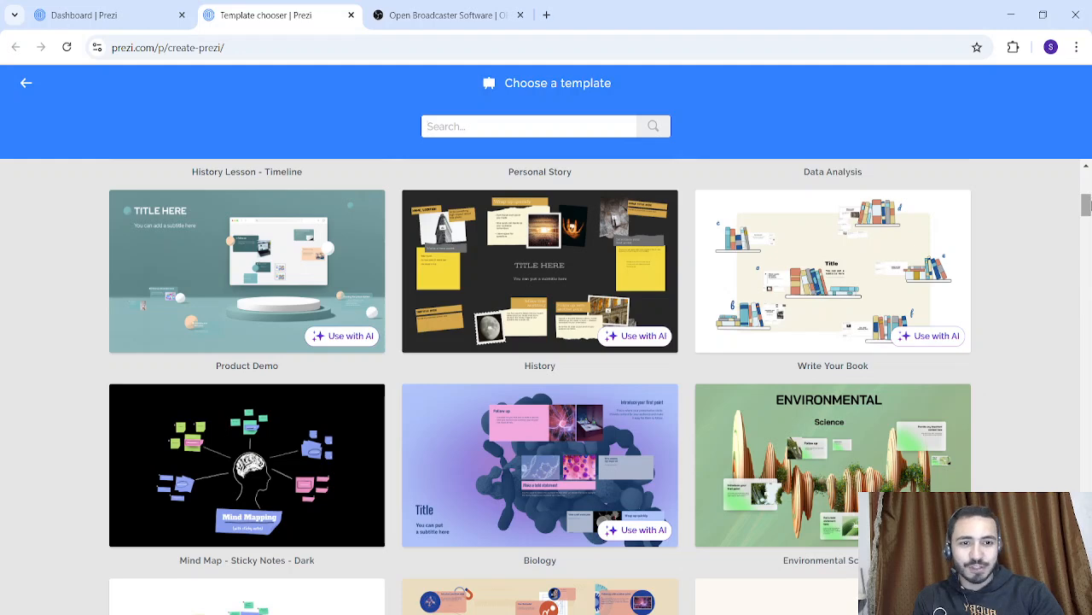
click(1088, 169)
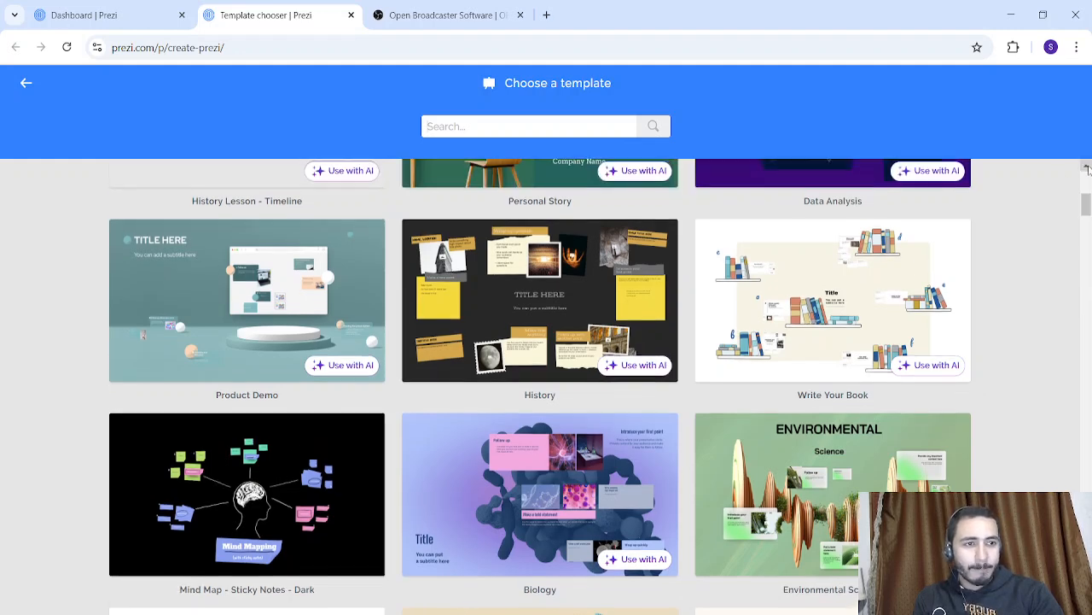
scroll(1087, 169, up, 3)
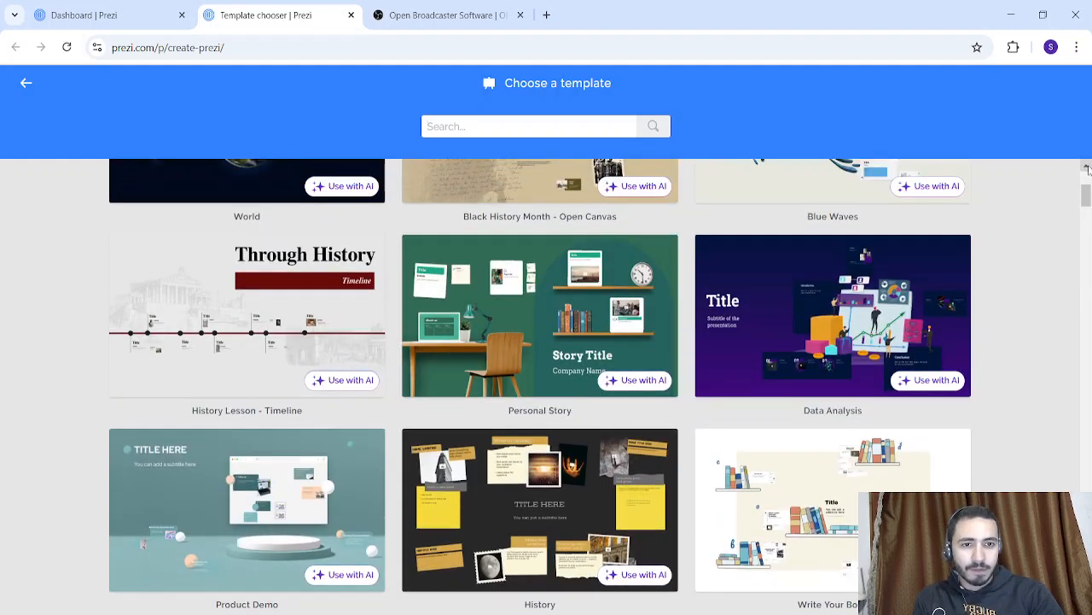
Preview the Personal Story template, advancing through its slides up to the second subtitle slide
click(476, 324)
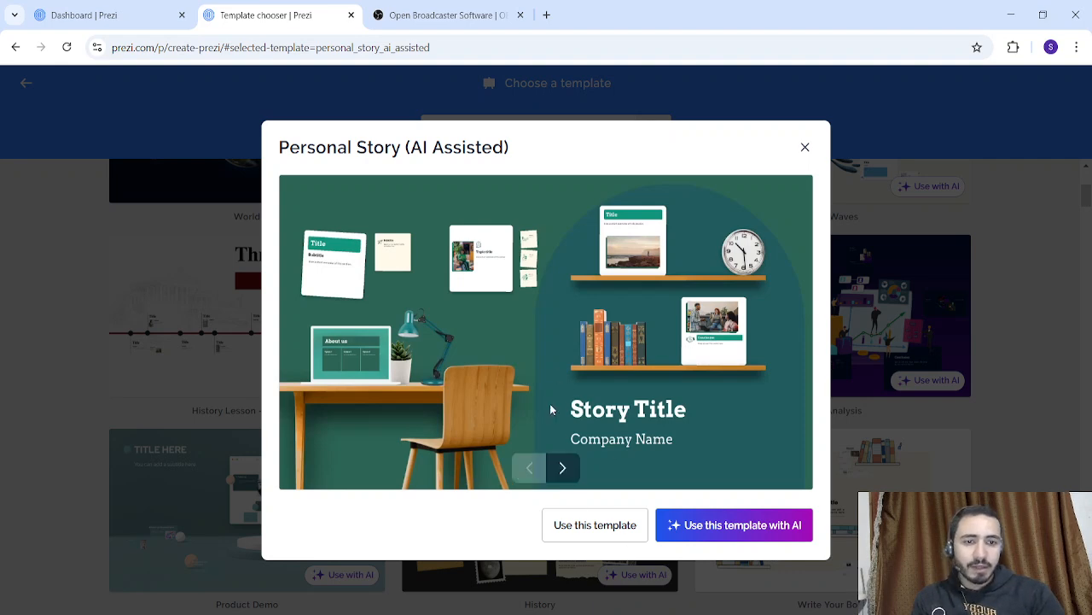
click(566, 467)
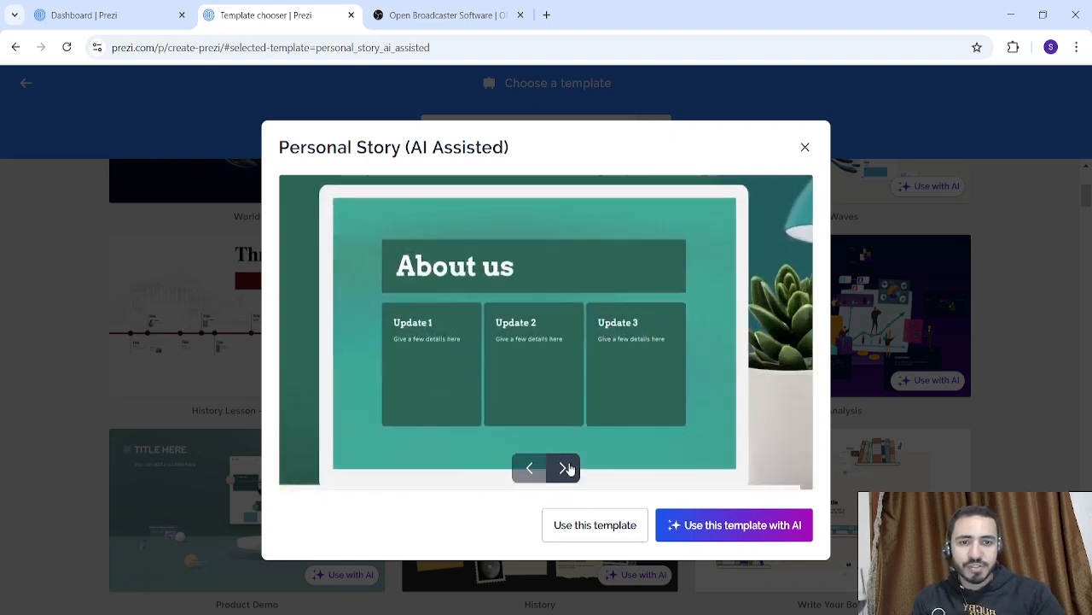
click(570, 469)
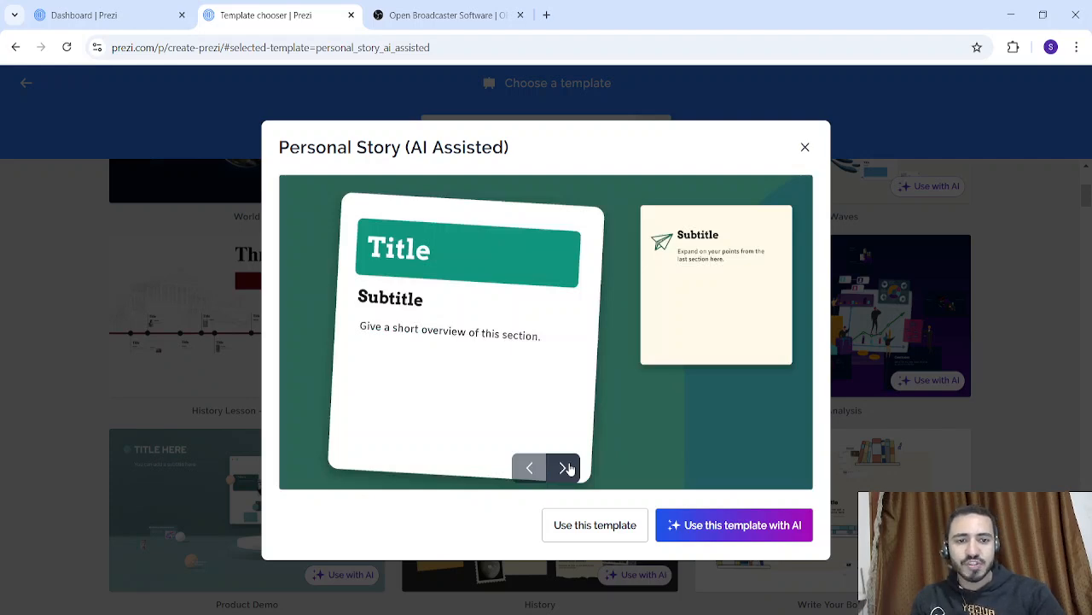
click(568, 468)
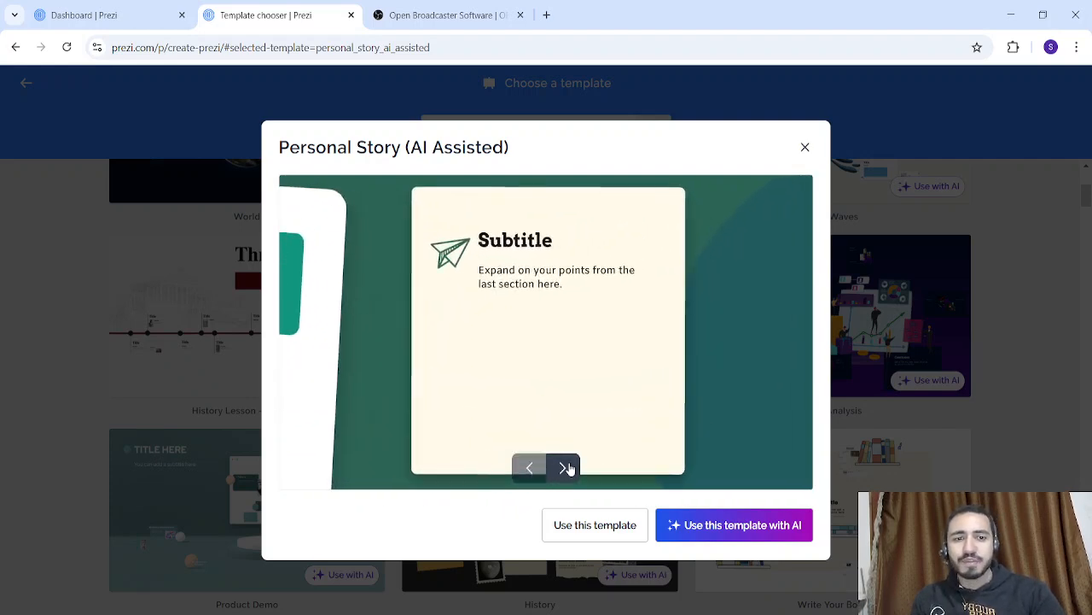
click(568, 468)
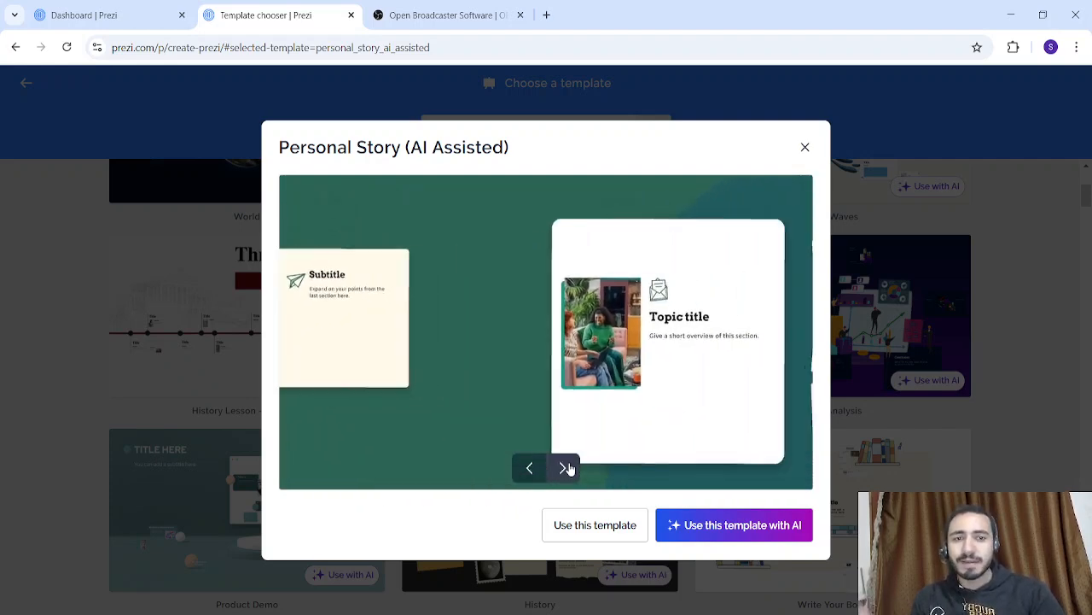
click(567, 468)
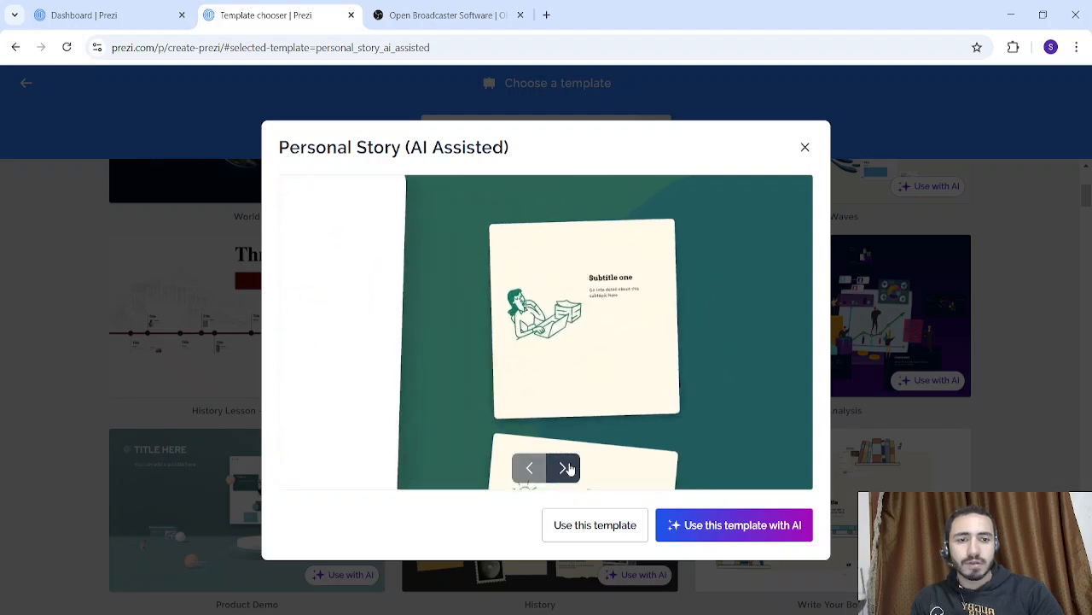
click(568, 467)
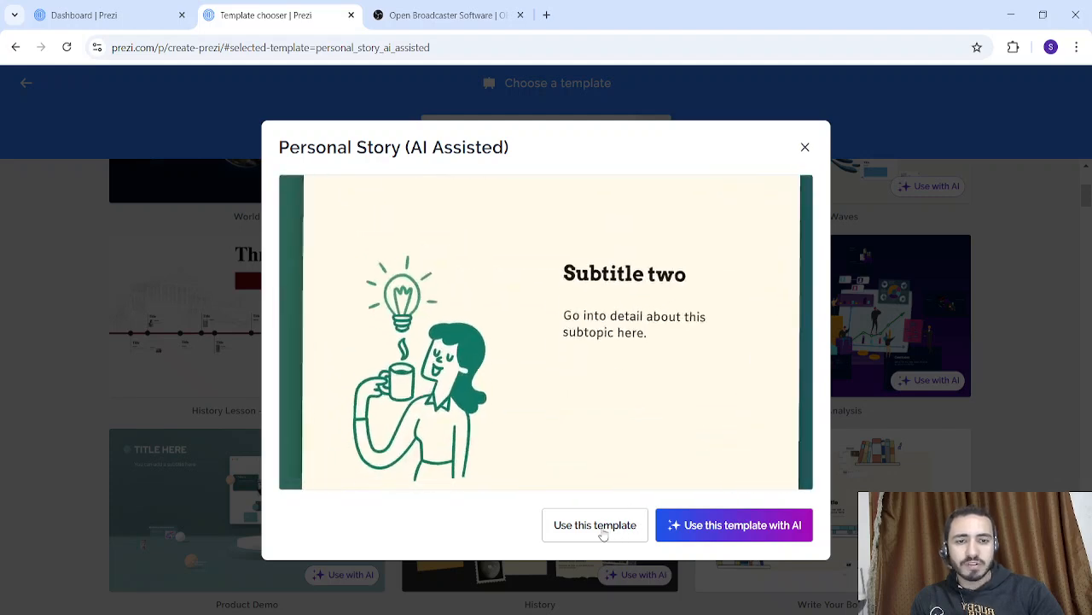
Use the Personal Story template with AI and set the presentation's privacy to Public
click(690, 525)
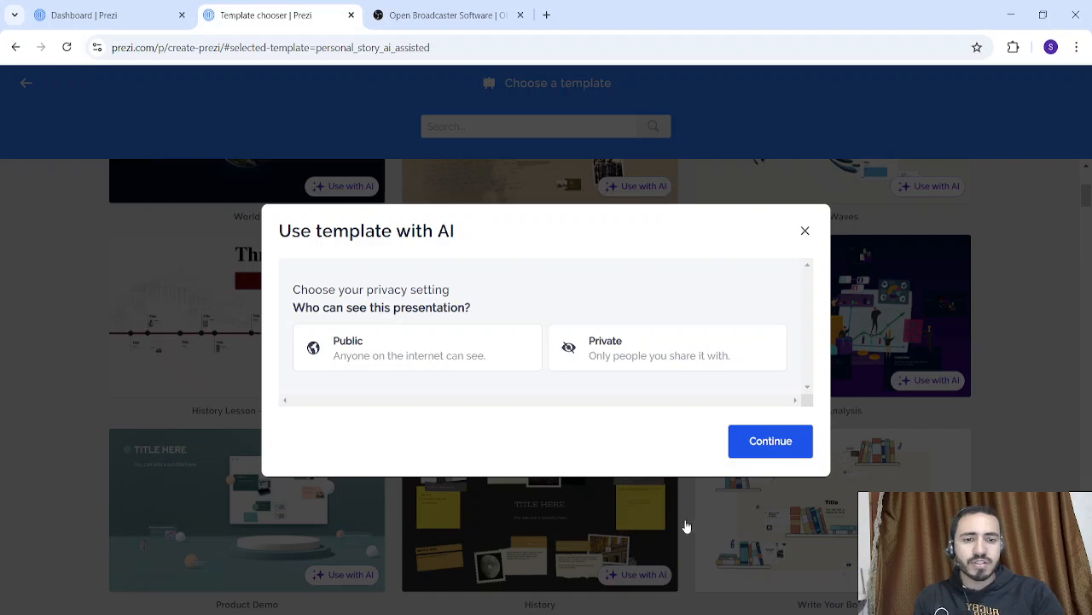
click(392, 359)
click(787, 442)
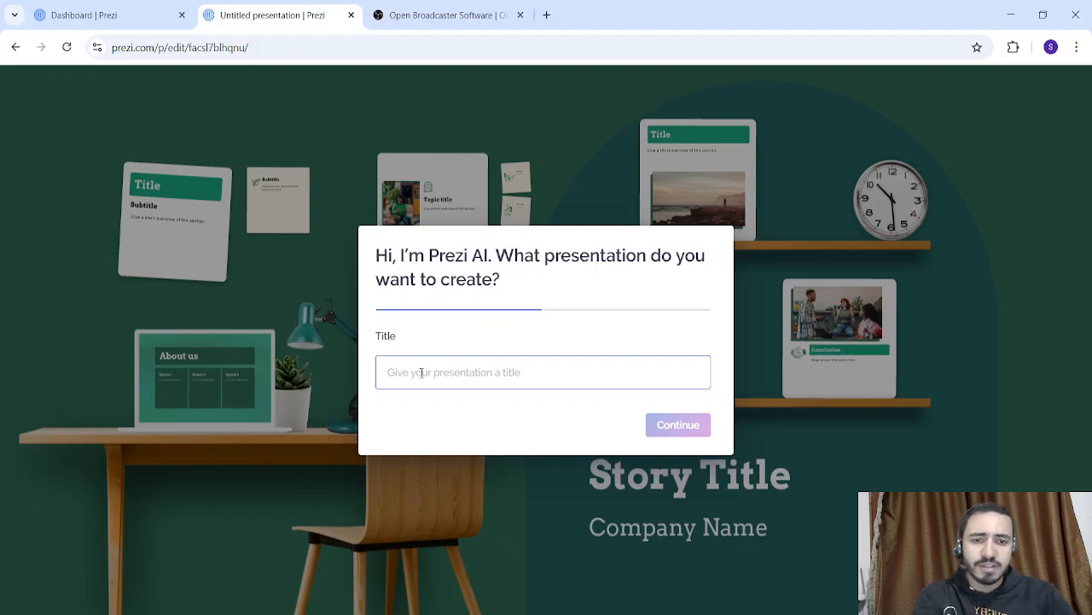
Generate the AI presentation with the title "Bonds" and the topic description "Business Meetings"
text(Bonds)
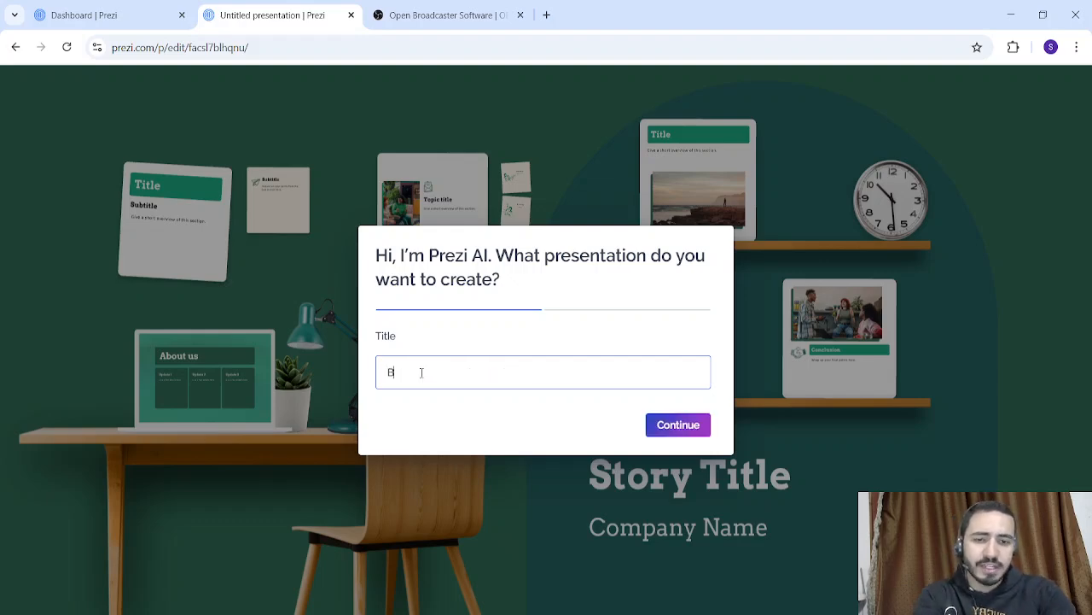
key(Return)
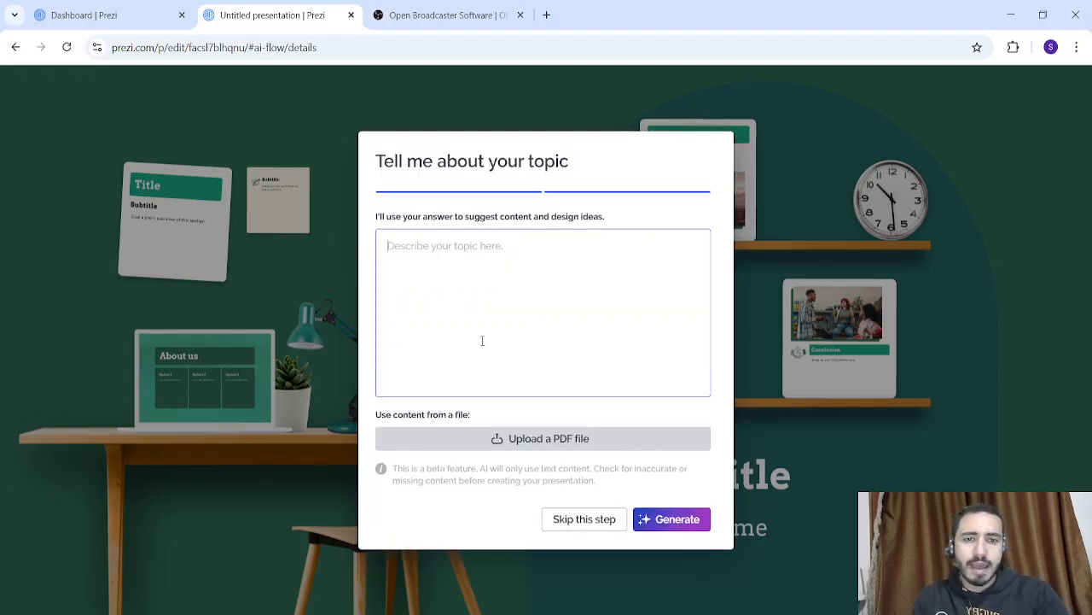
text(B)
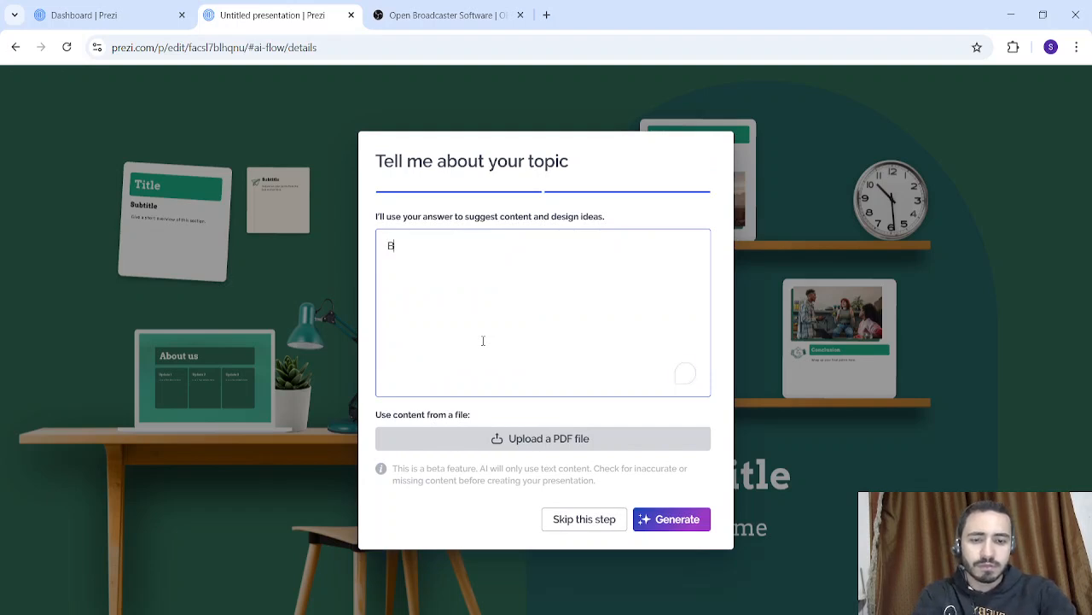
text(usiness Meetin)
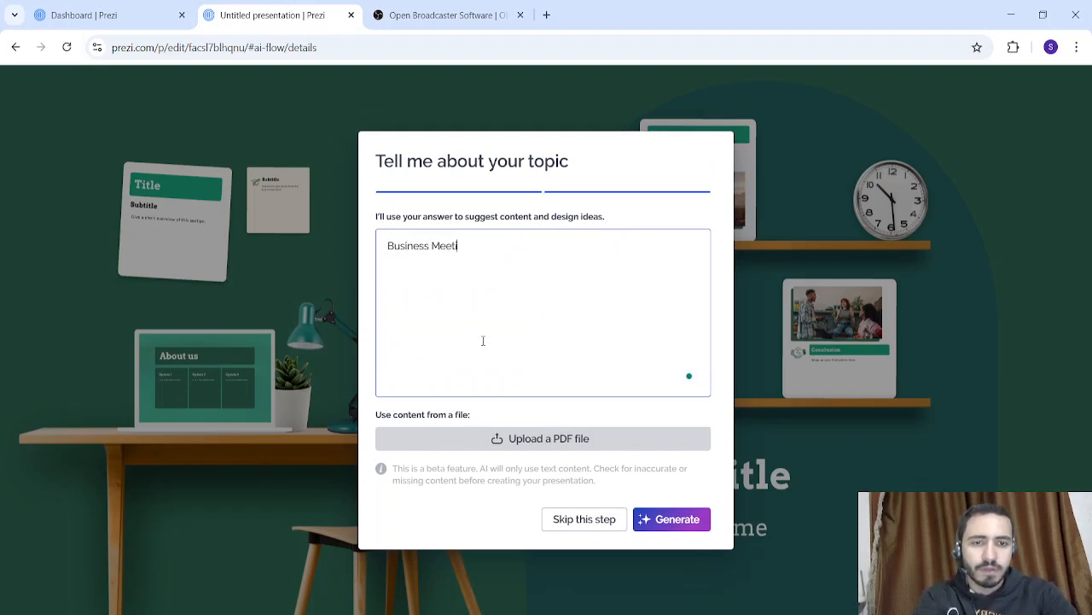
text(gs)
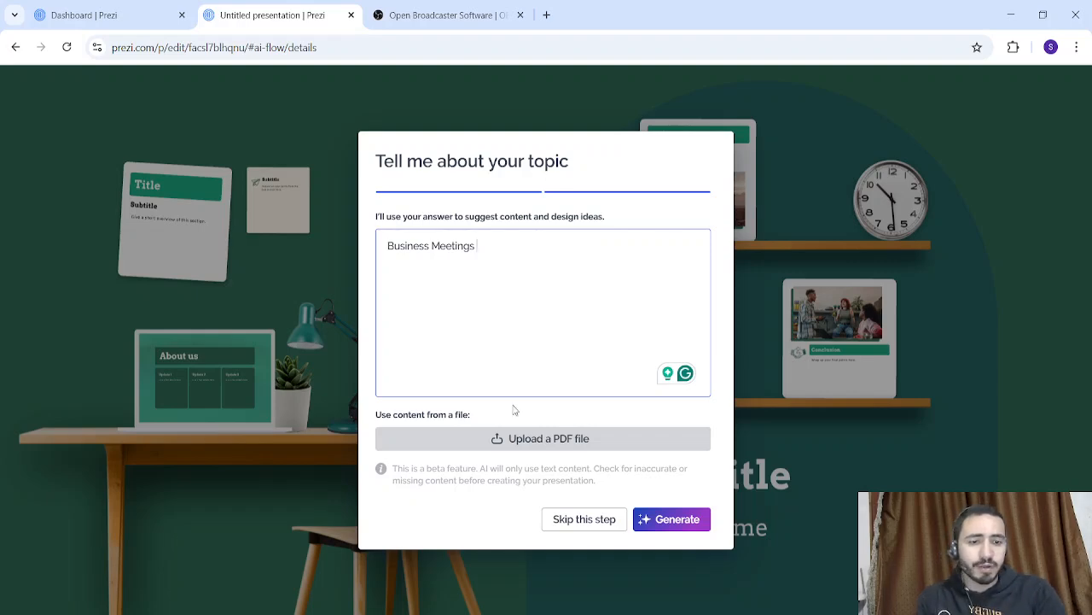
click(670, 521)
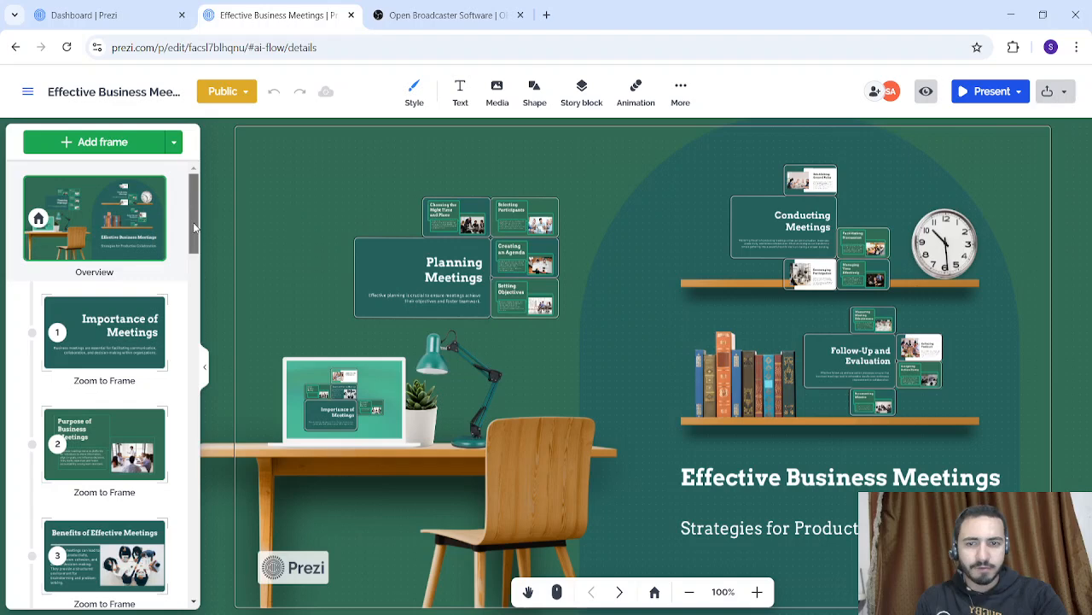
Examine the generated frame list and view the Importance of Meetings, Purpose of Business Meetings and Benefits of Effective Meetings frames
scroll(193, 226, down, 3)
scroll(193, 245, up, 3)
scroll(191, 224, down, 2)
scroll(192, 218, up, 2)
click(63, 305)
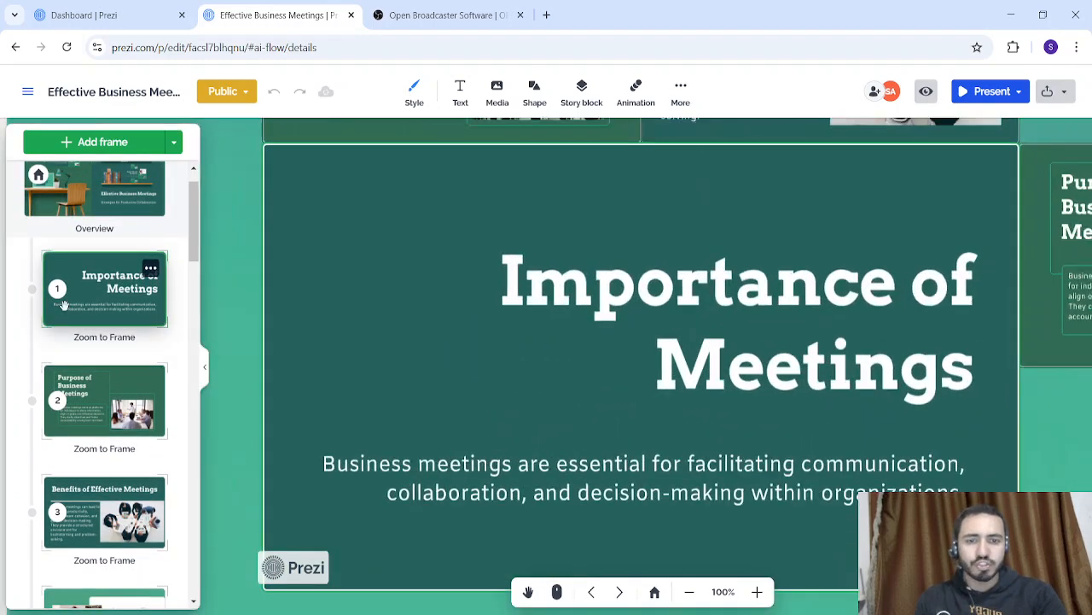
click(103, 415)
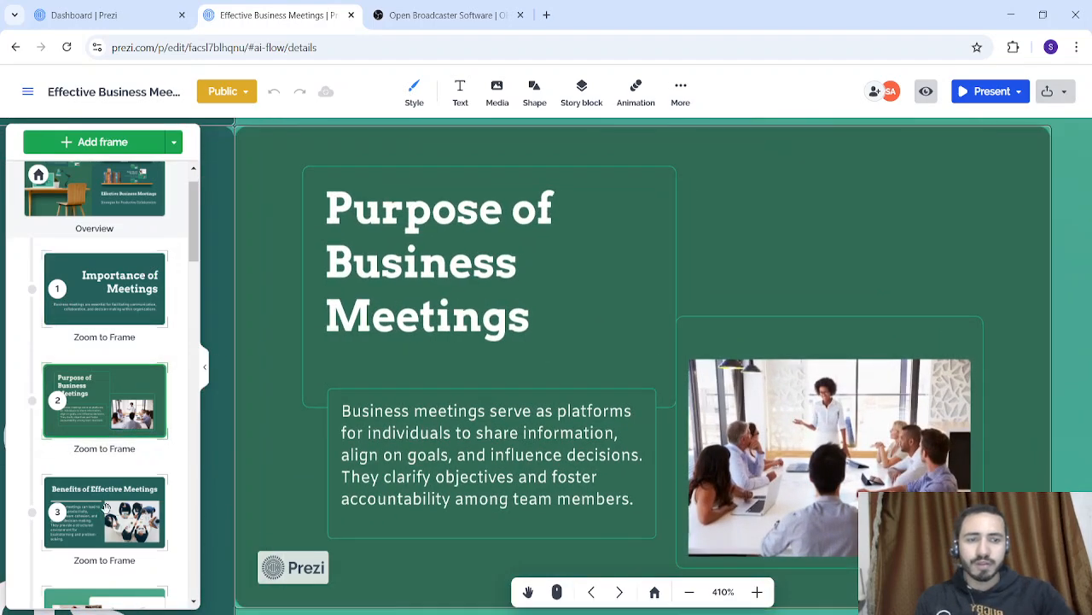
click(105, 507)
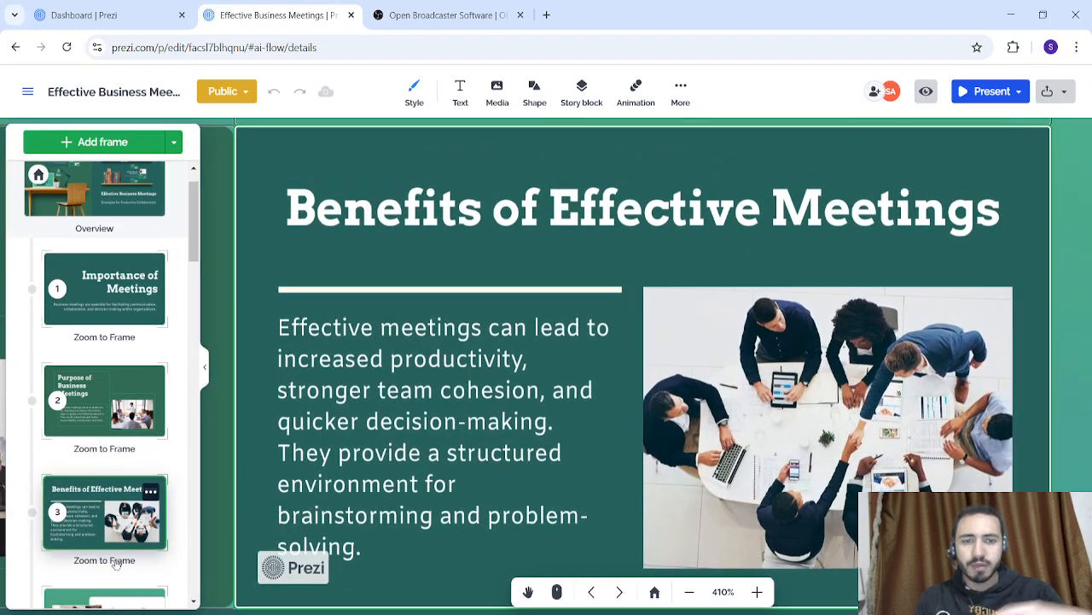
Step forward through the following frames on planning and conducting meetings, up to Managing Time Effectively
click(619, 598)
click(620, 592)
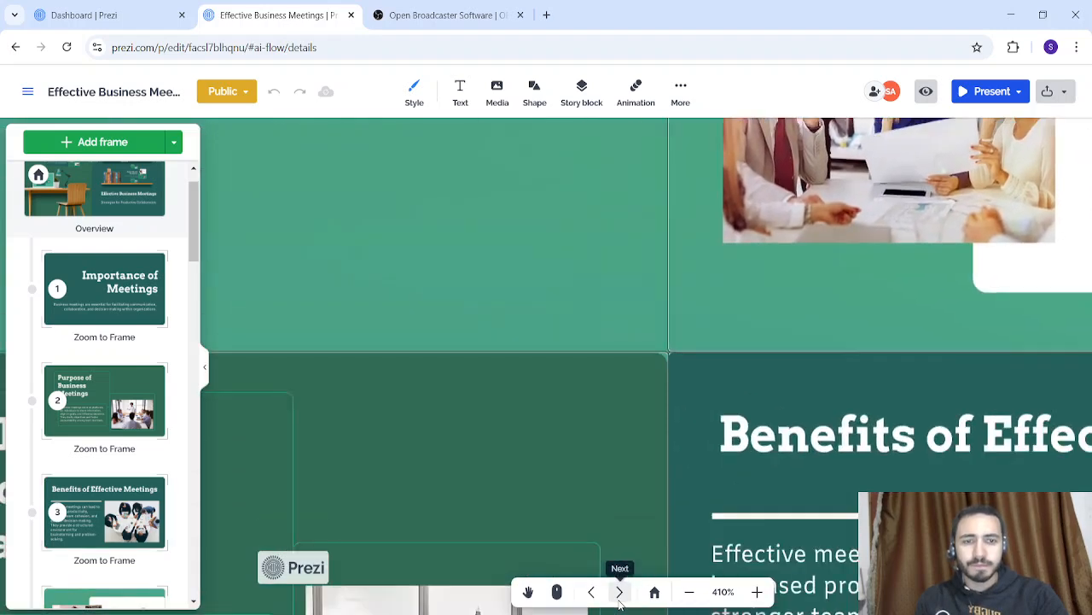
click(619, 597)
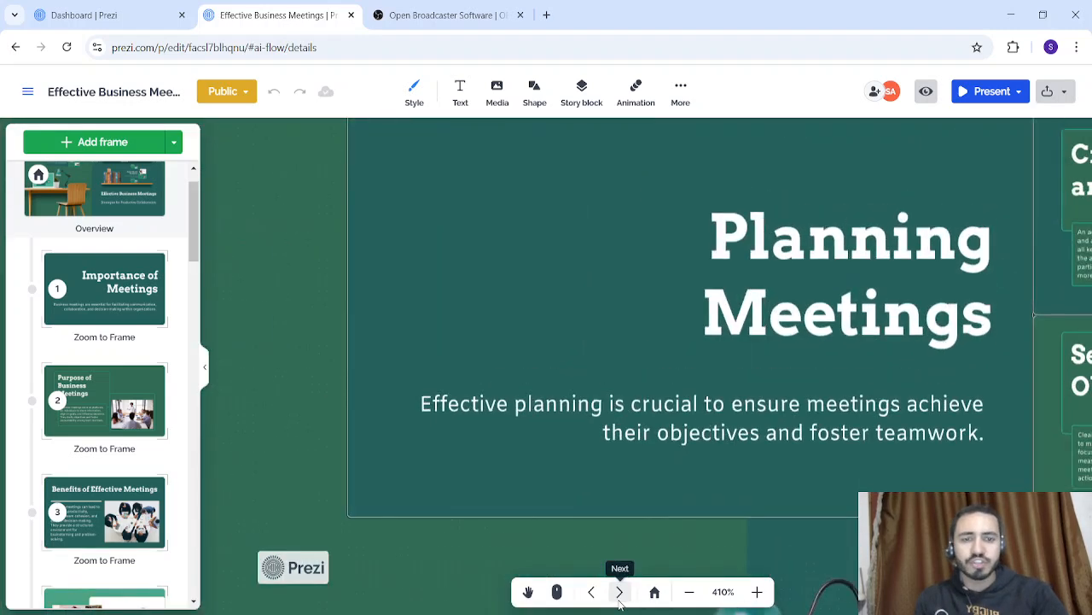
click(619, 597)
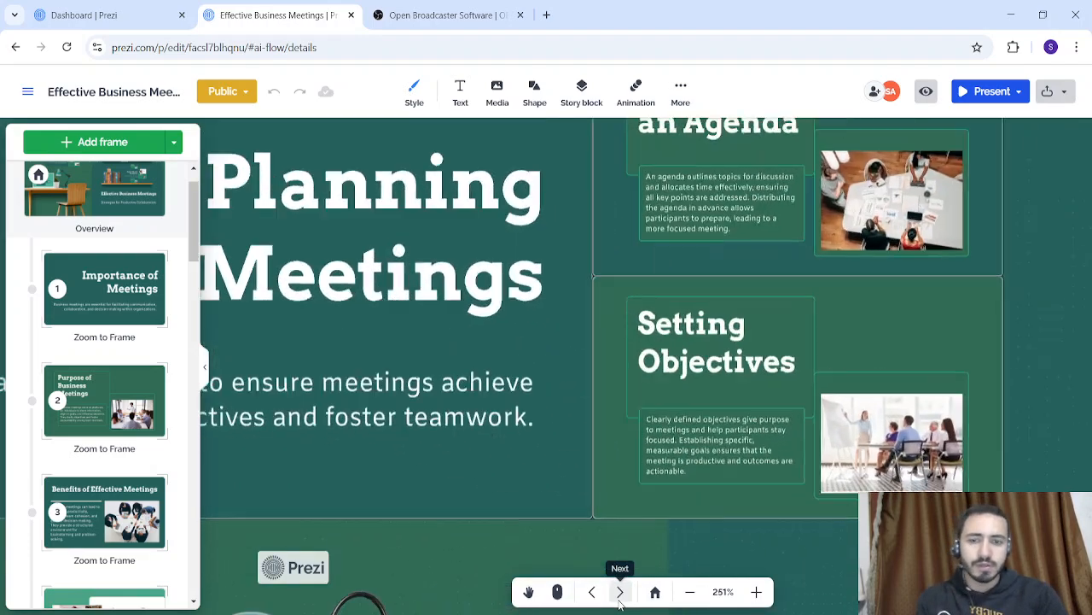
click(619, 597)
click(619, 598)
click(620, 598)
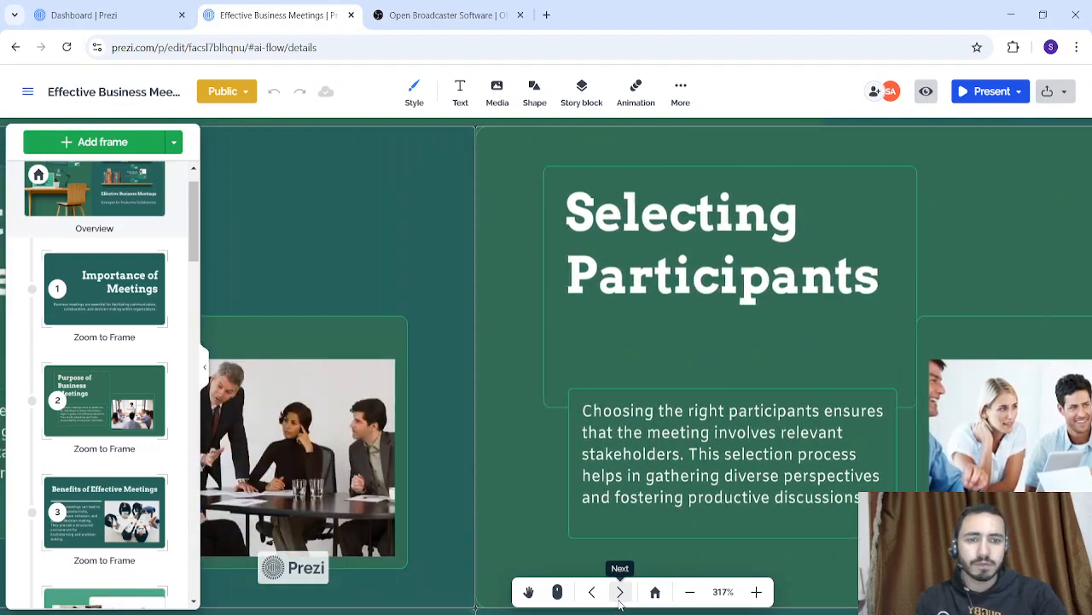
click(619, 597)
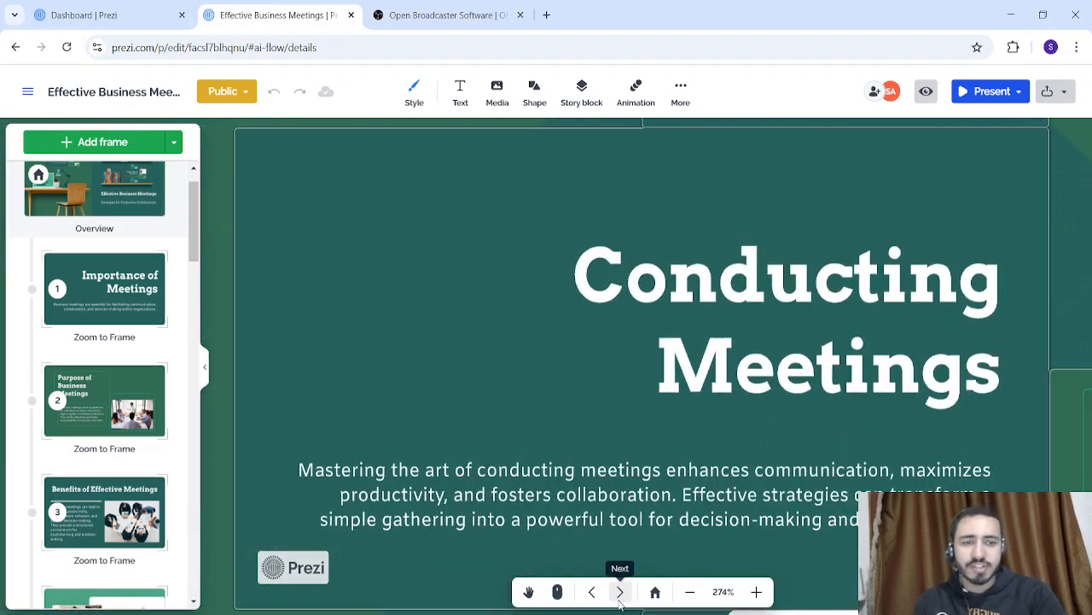
click(619, 597)
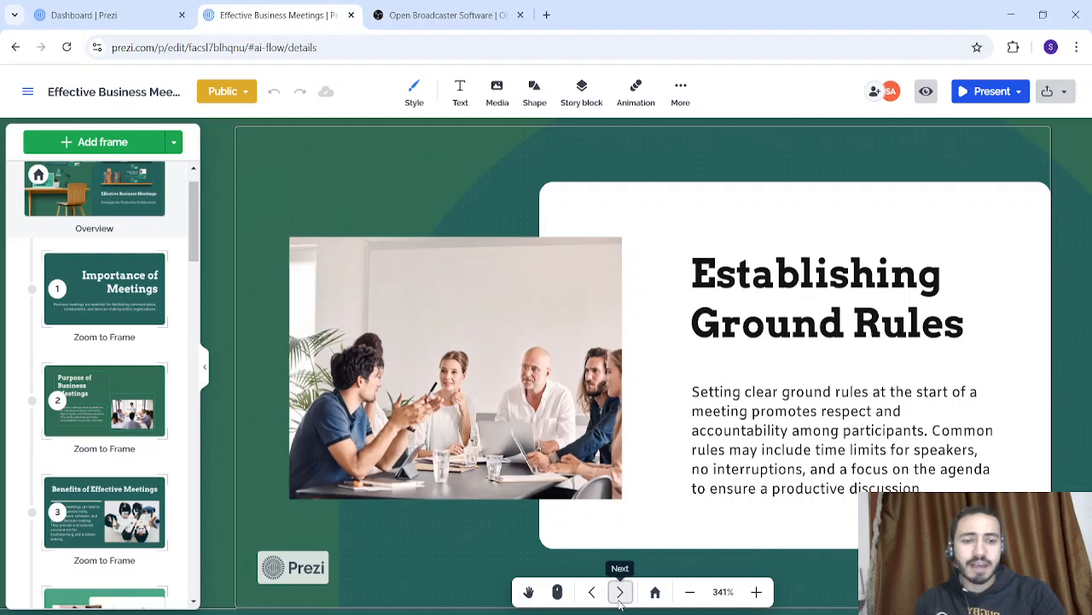
click(621, 600)
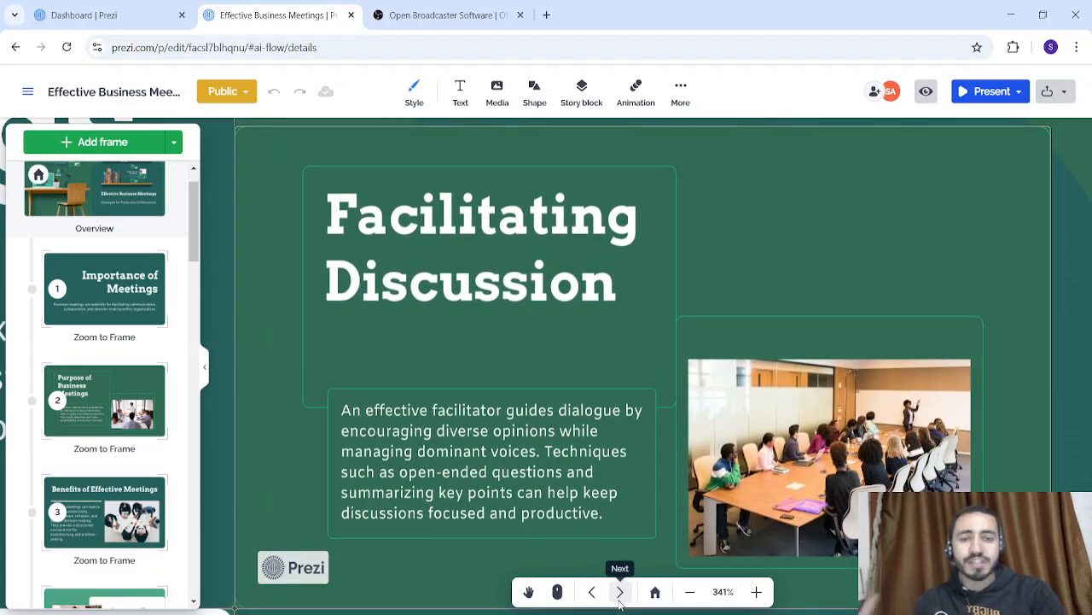
click(621, 600)
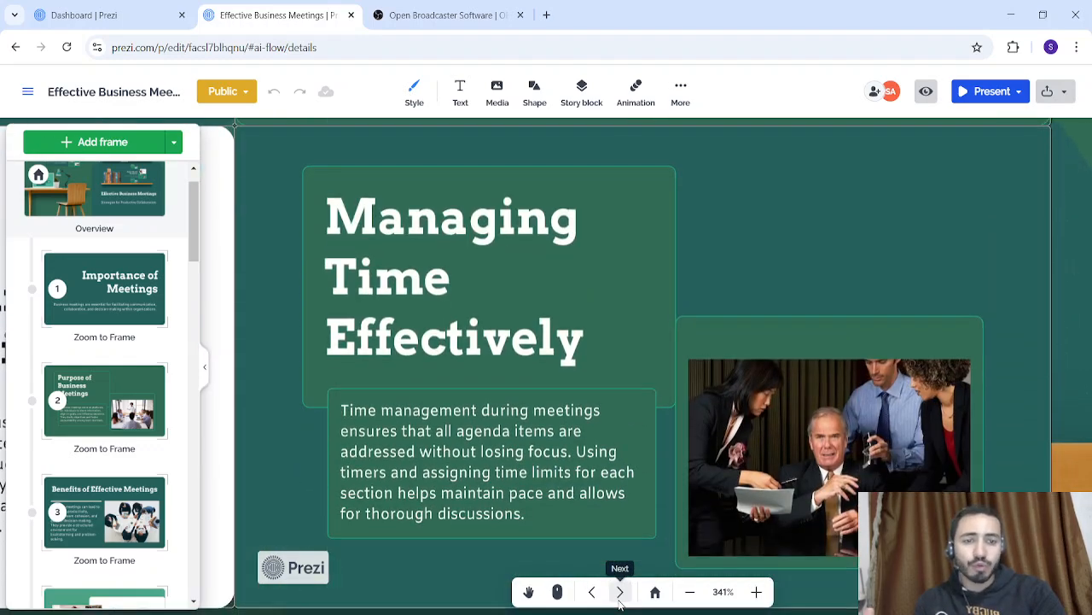
Step forward through the remaining frames on participation, follow-up and evaluation, up to Measuring Meeting Effectiveness
click(620, 600)
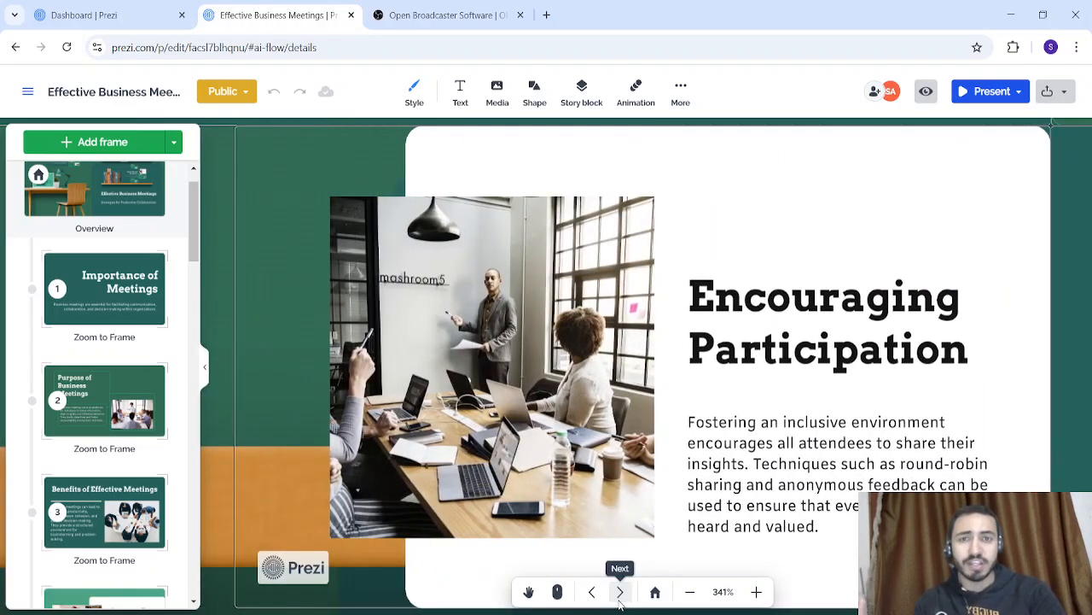
click(620, 600)
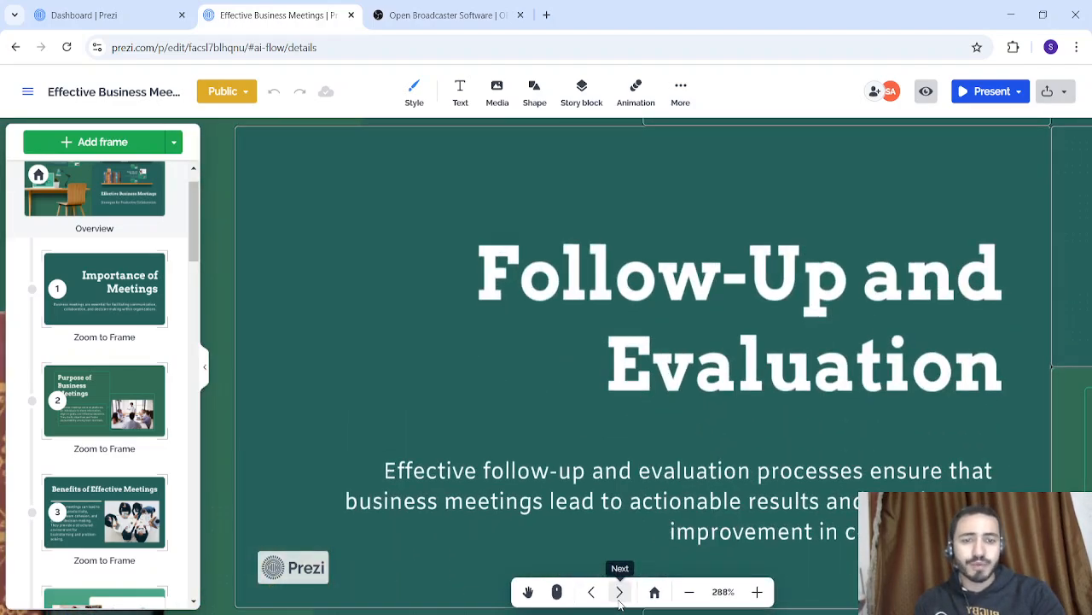
click(620, 600)
click(621, 600)
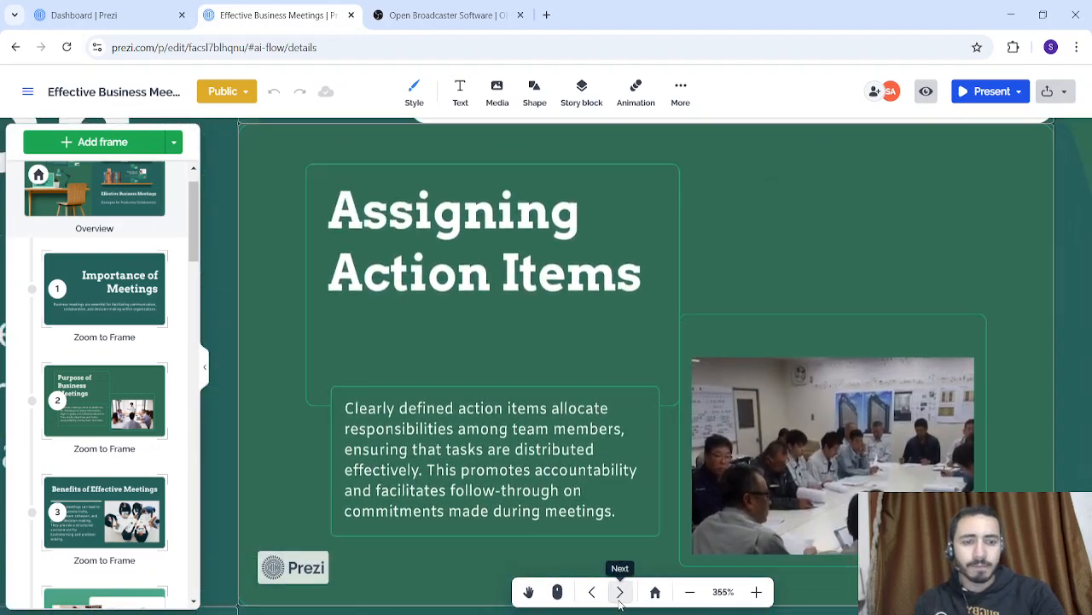
click(620, 600)
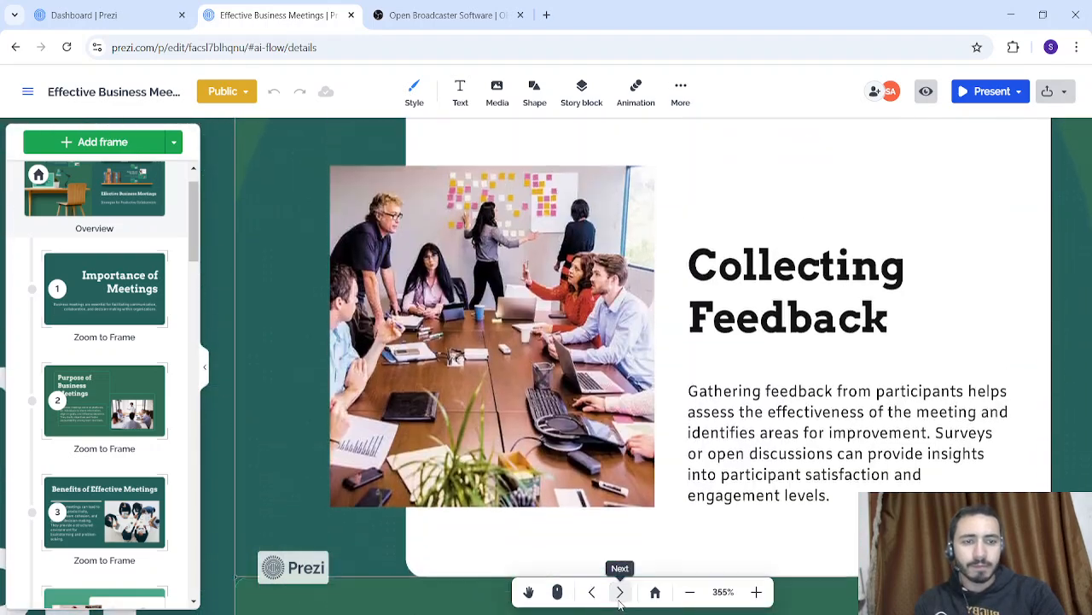
click(620, 600)
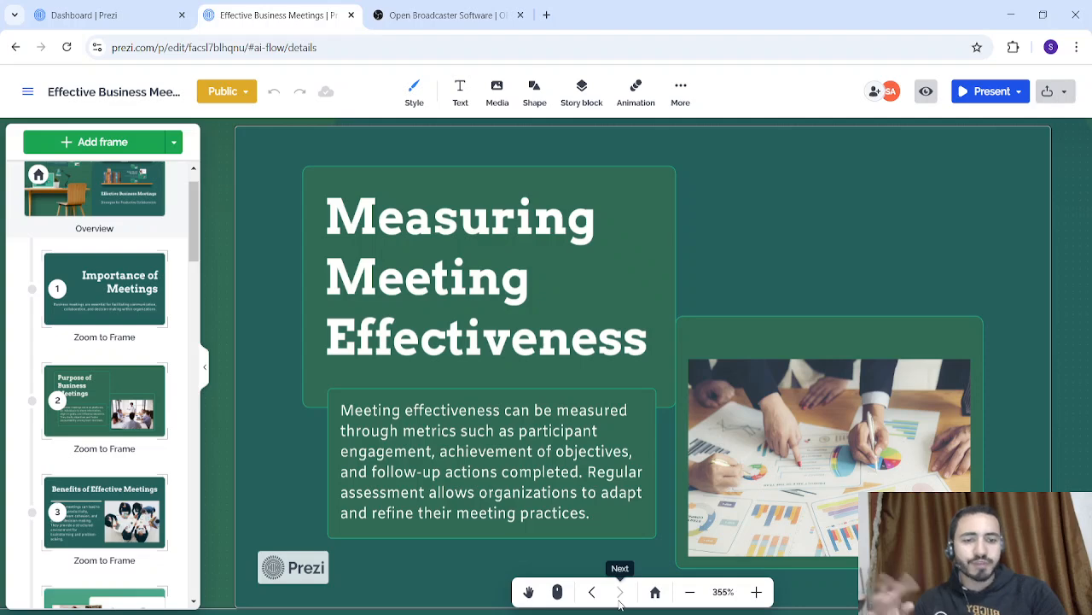
Check the frame list through to its end and return to the Overview frame
drag(194, 189, 203, 572)
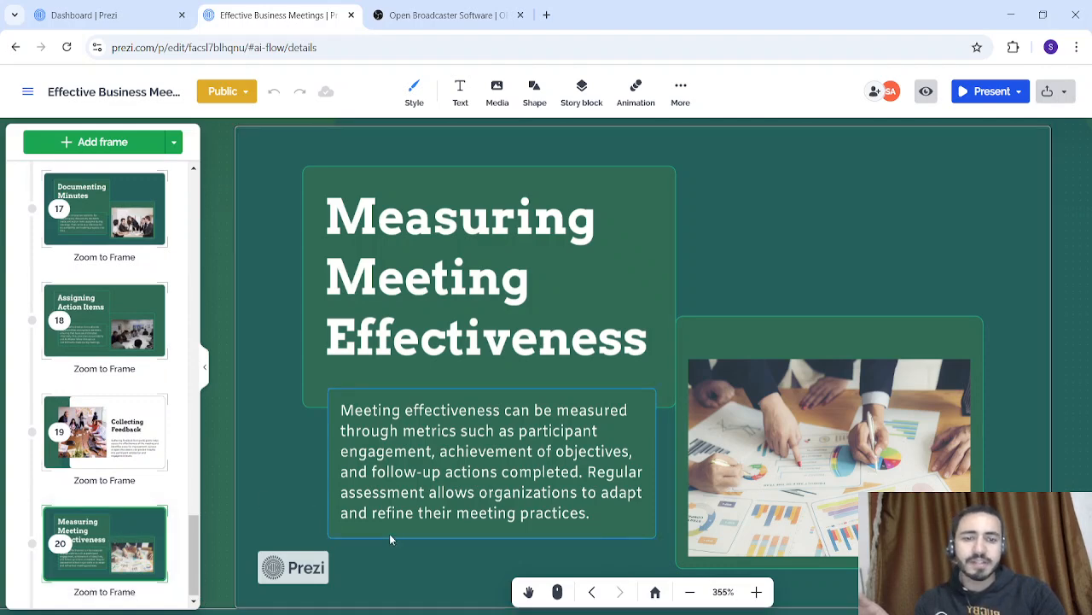
drag(196, 559, 186, 218)
click(132, 213)
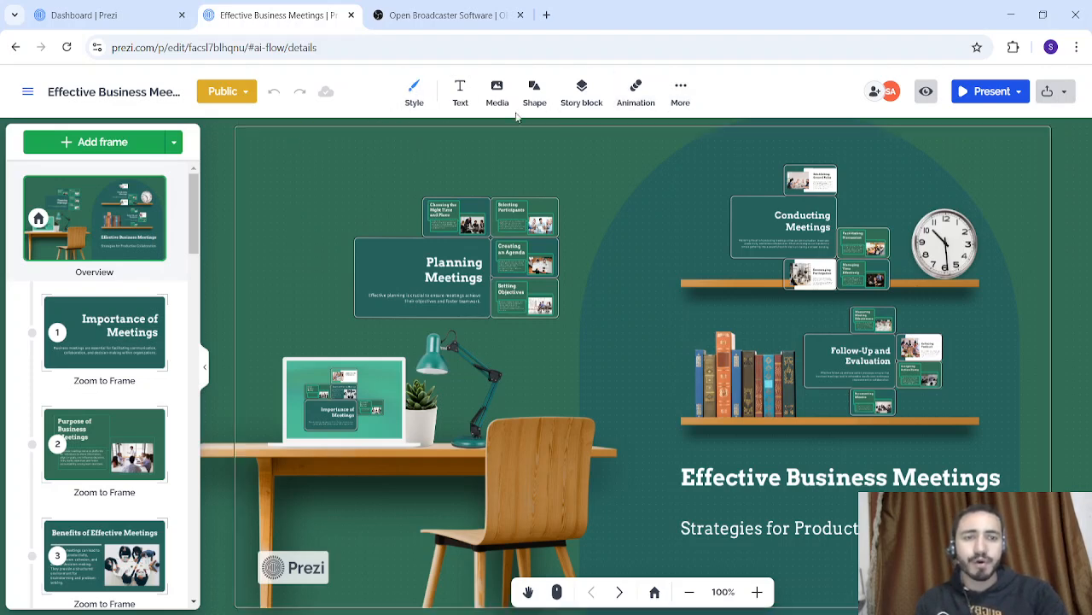
Change the presentation's background fill color to a neutral grey solid fill
click(415, 99)
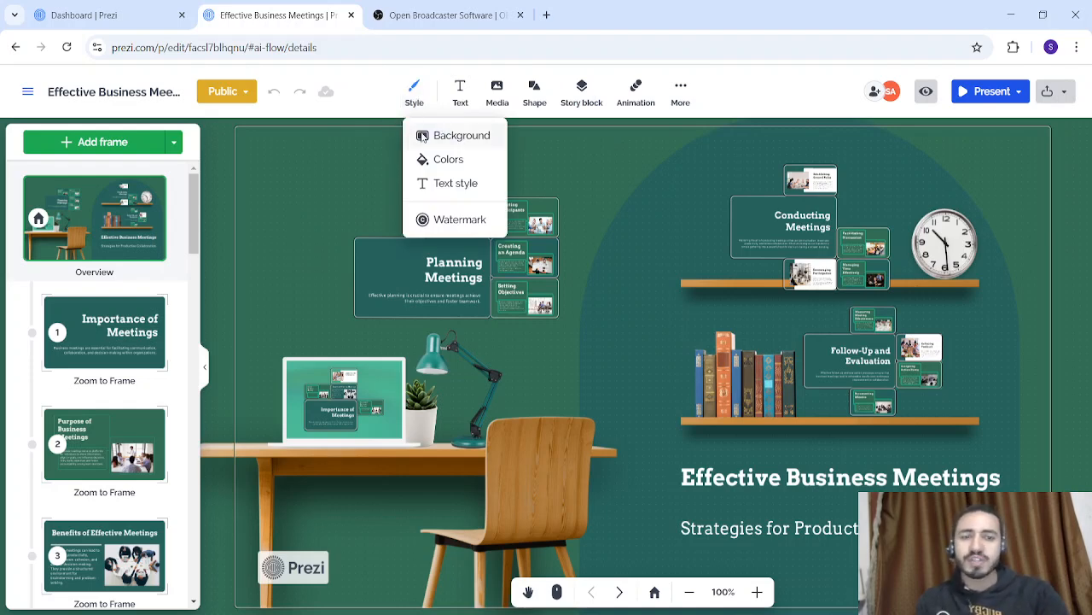
click(452, 136)
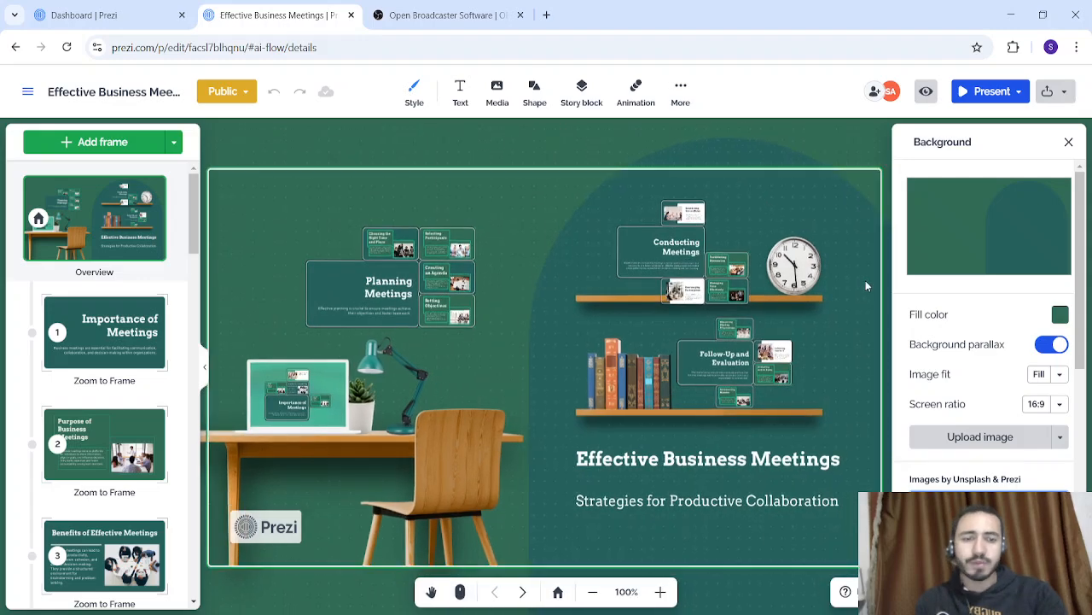
click(1060, 314)
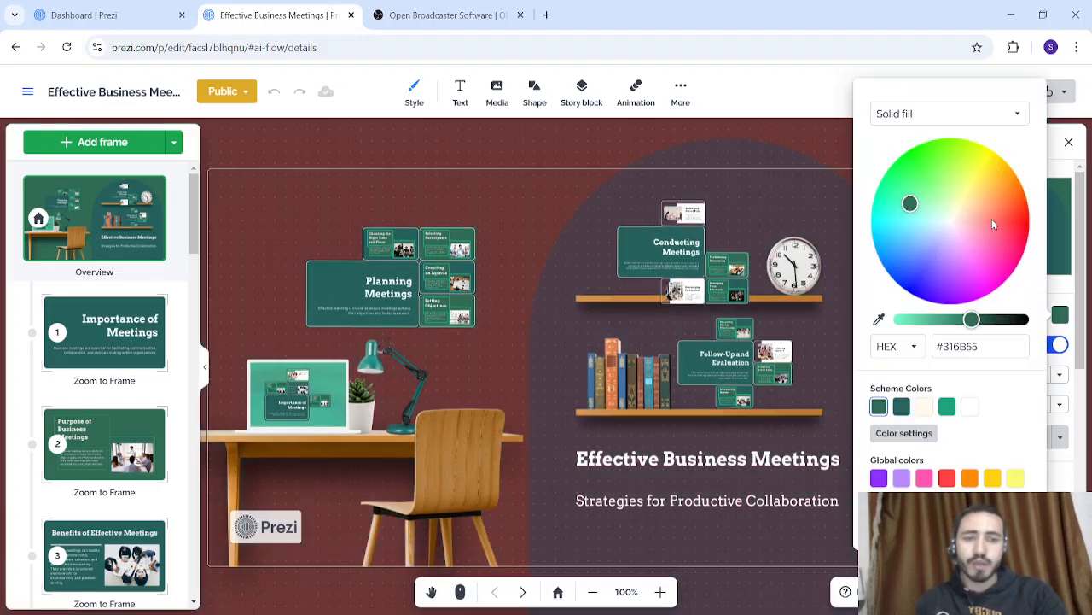
click(979, 186)
click(950, 222)
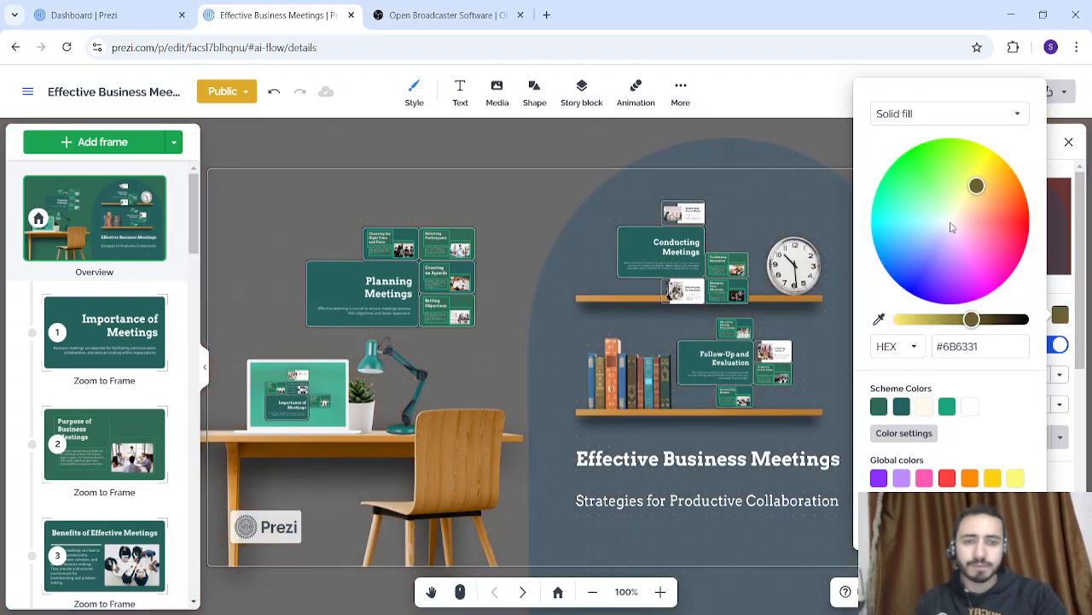
click(514, 195)
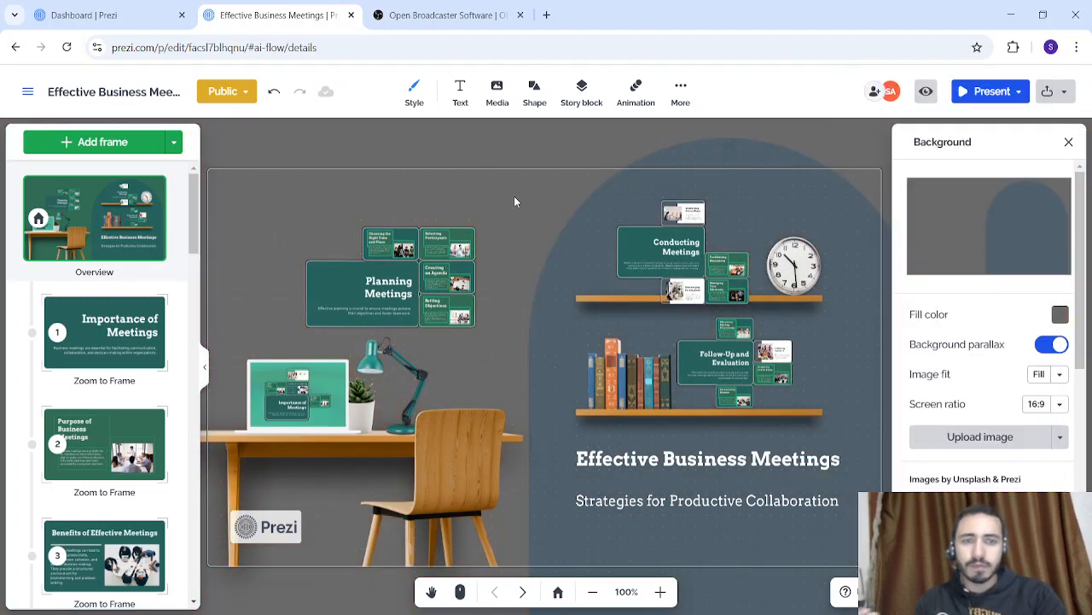
Examine the text, media, shape, story block and animation options, along with the additional insert options
click(461, 91)
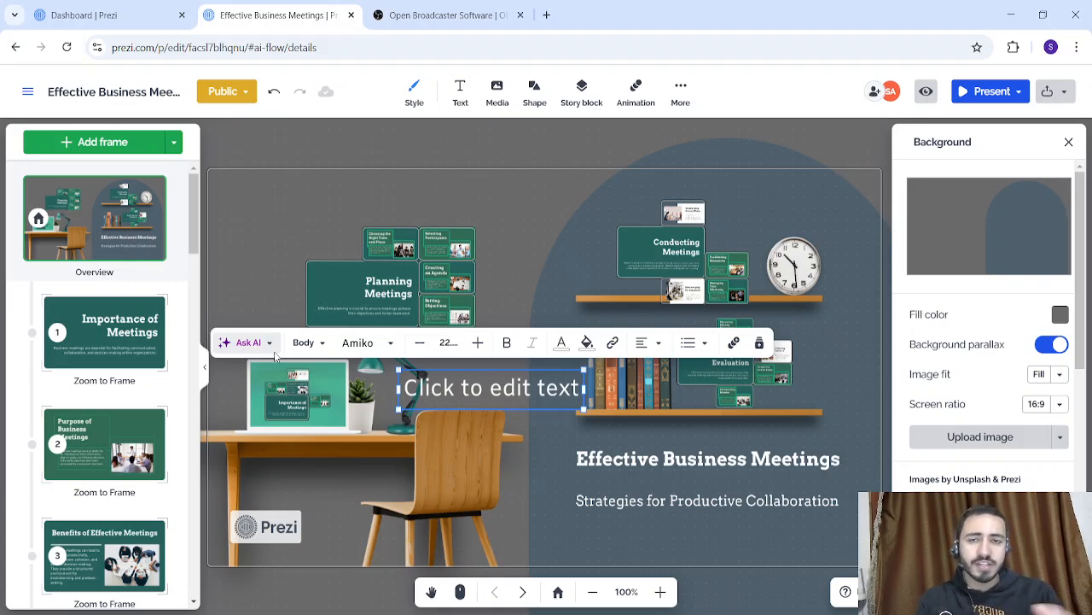
click(436, 408)
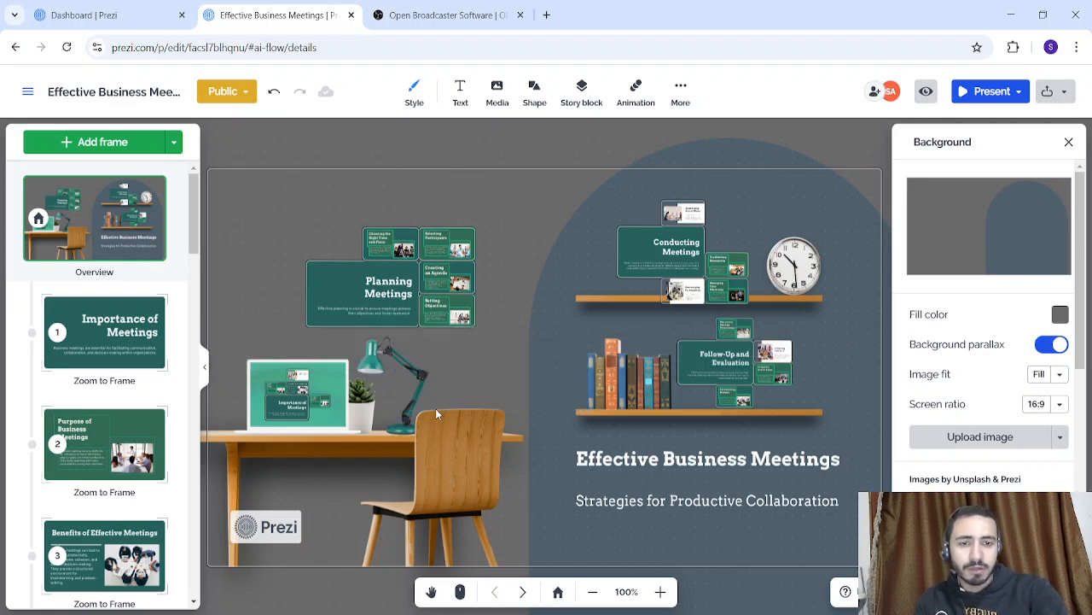
click(498, 92)
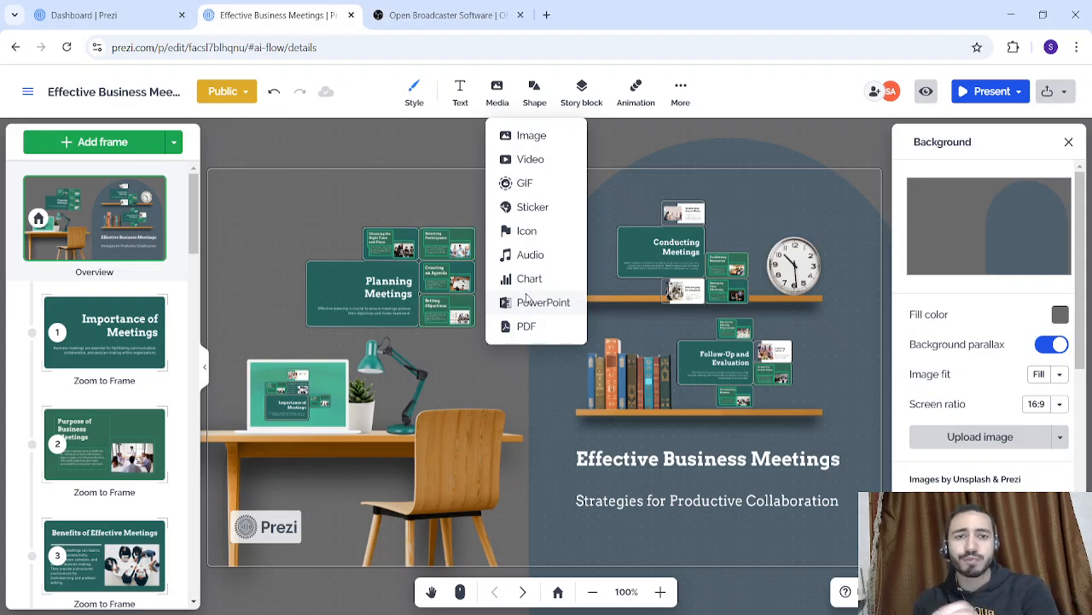
click(535, 94)
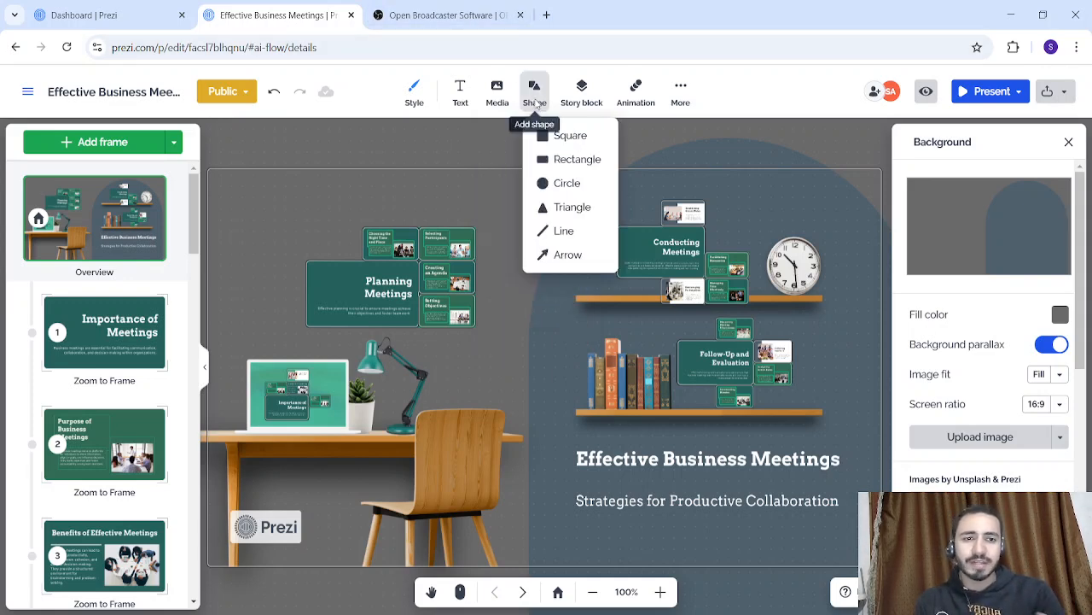
click(578, 99)
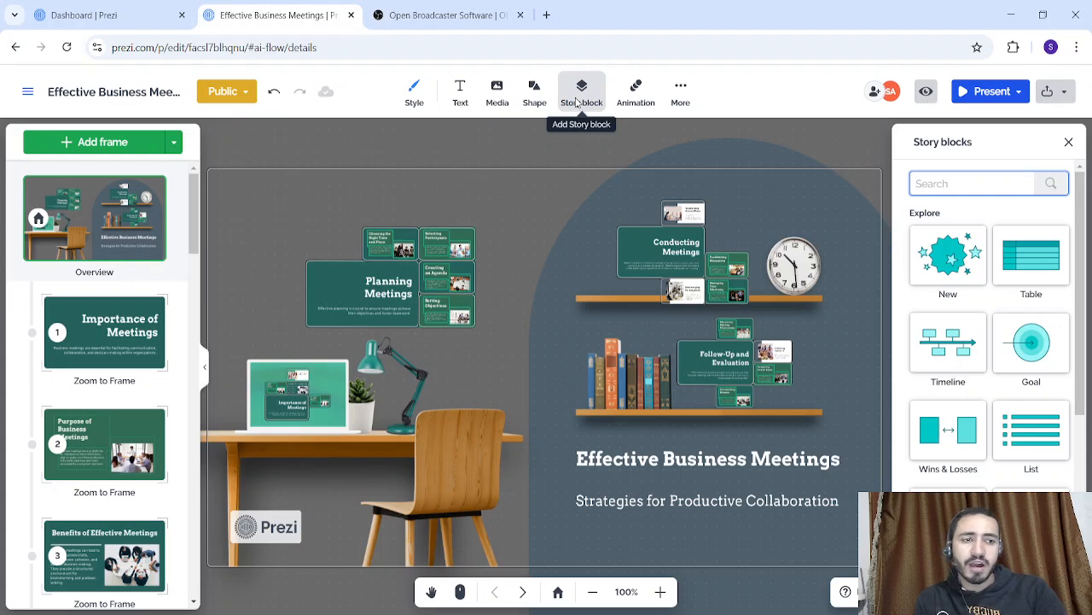
drag(1081, 224, 1083, 467)
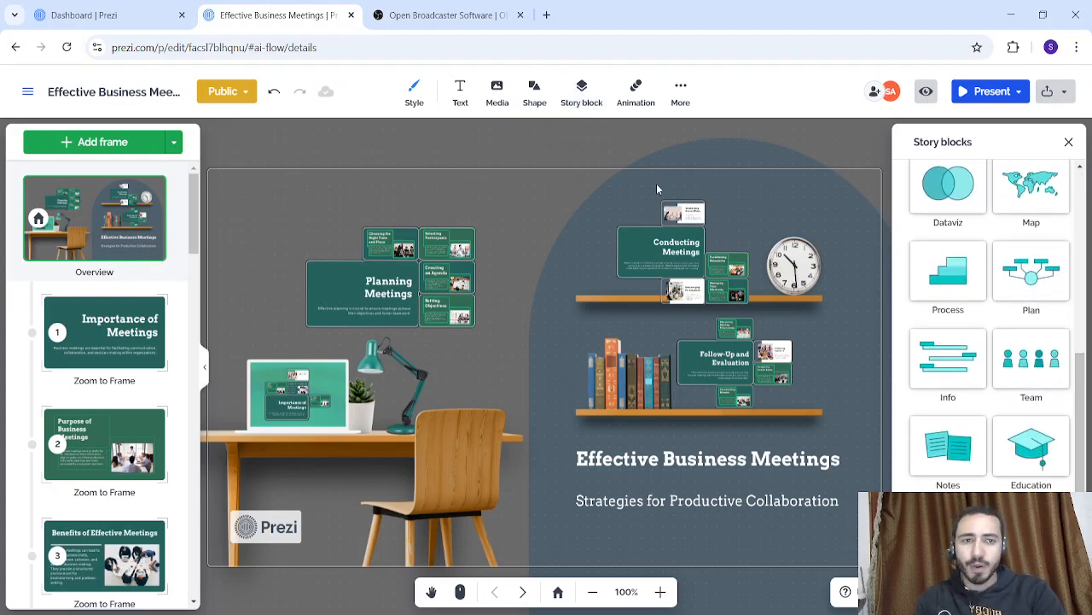
click(634, 101)
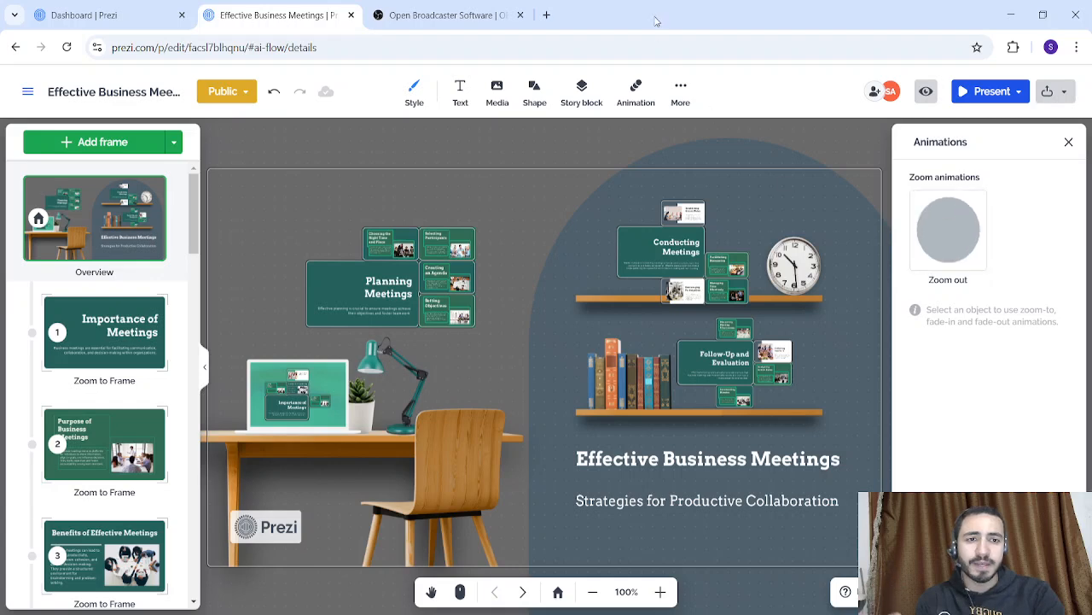
click(673, 97)
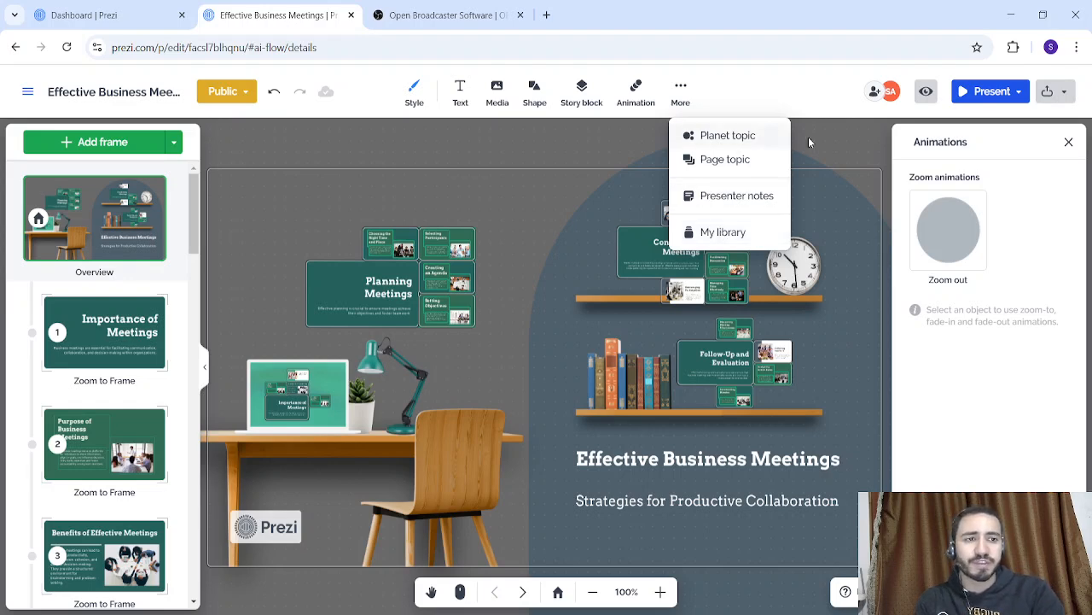
click(779, 93)
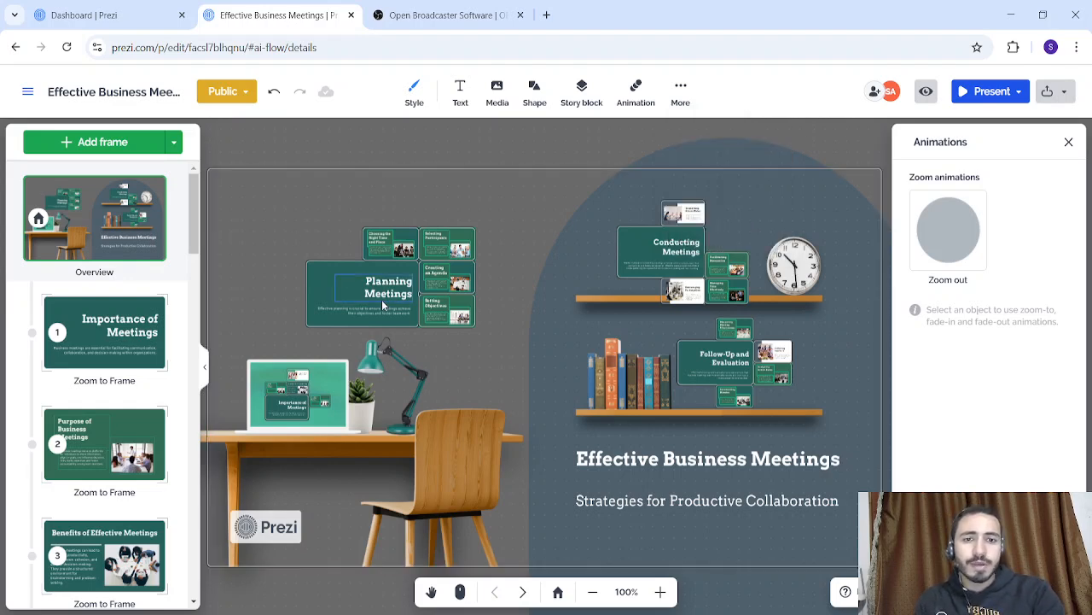
Go to the Planning Meetings frame and select the word "Meetings" in its title text
click(323, 286)
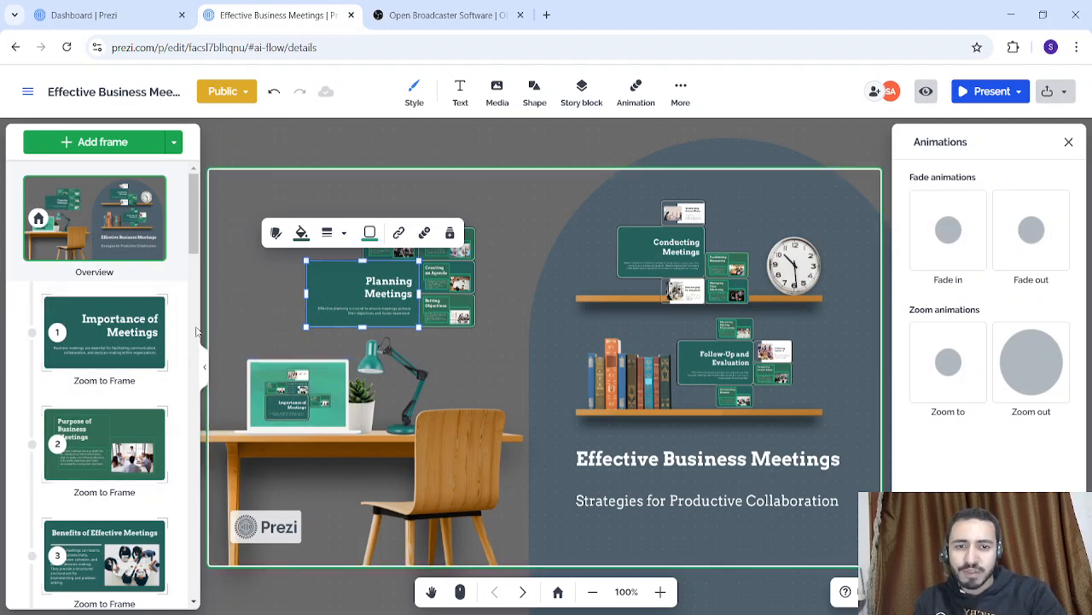
drag(194, 216, 194, 322)
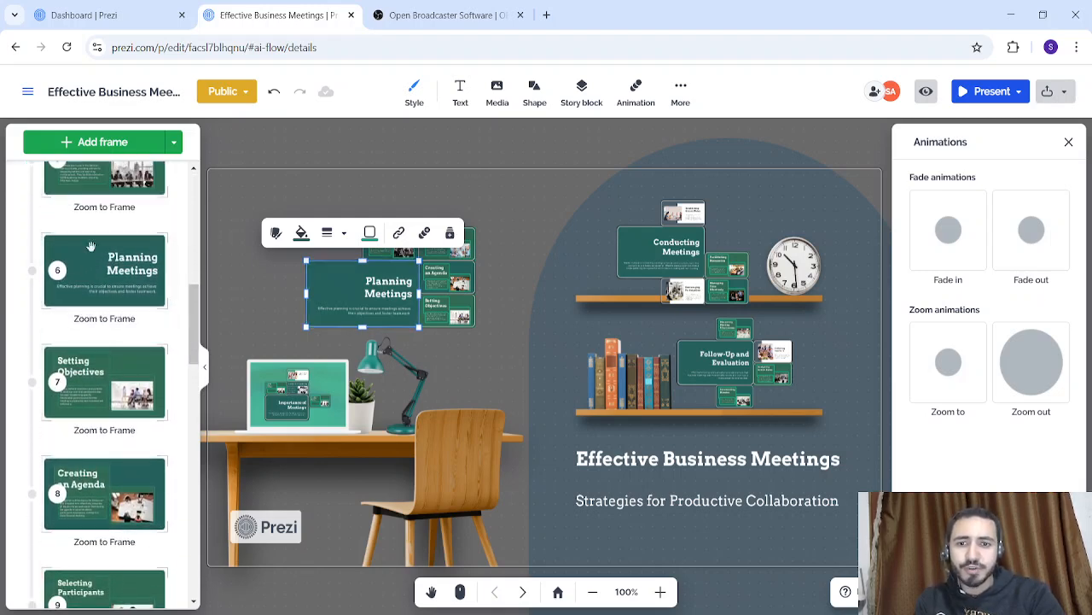
click(123, 280)
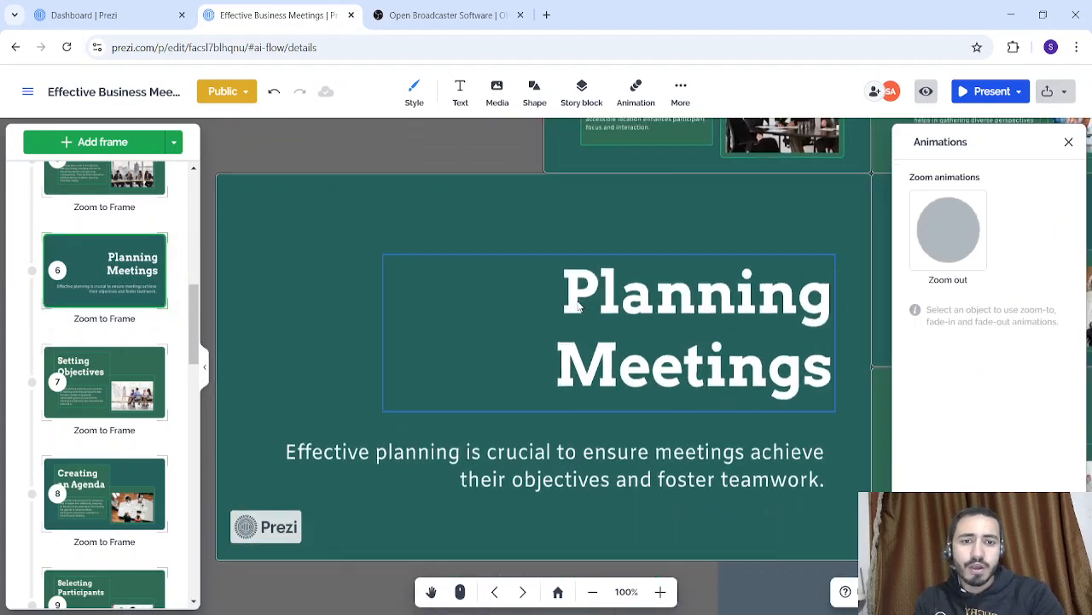
click(620, 305)
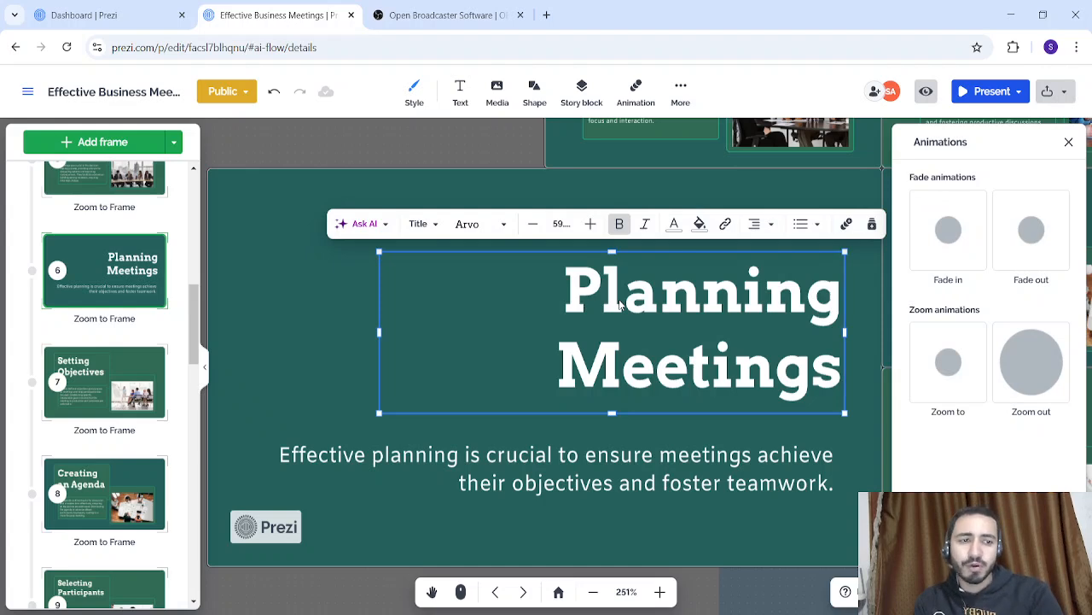
double_click(676, 344)
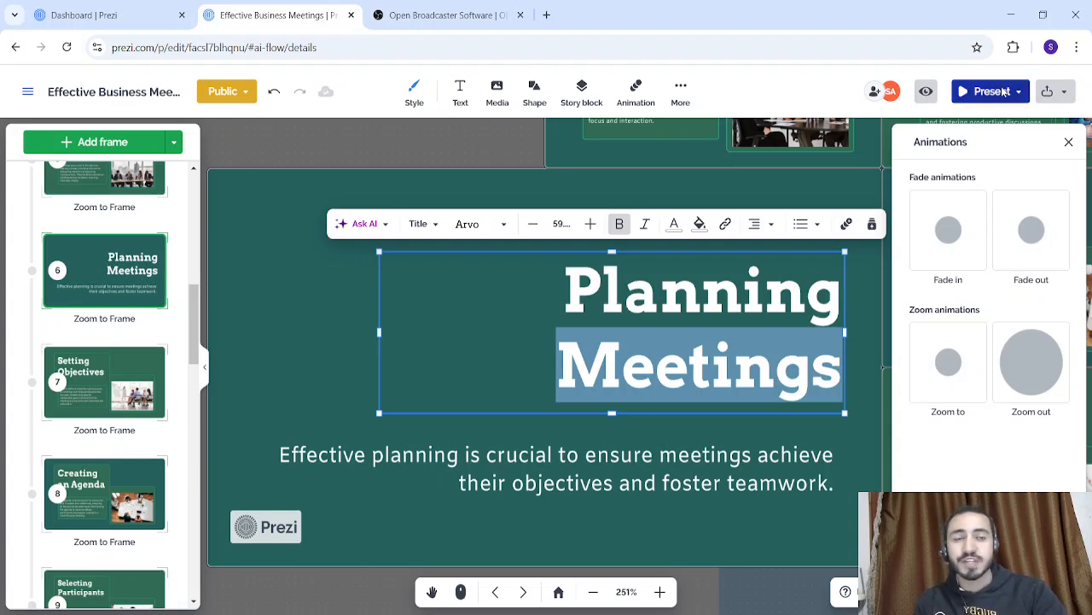
Present with watermark from the Planning Meetings frame, advance to Choosing the Right Time and Place, and exit the presentation
mouse_move(1004, 91)
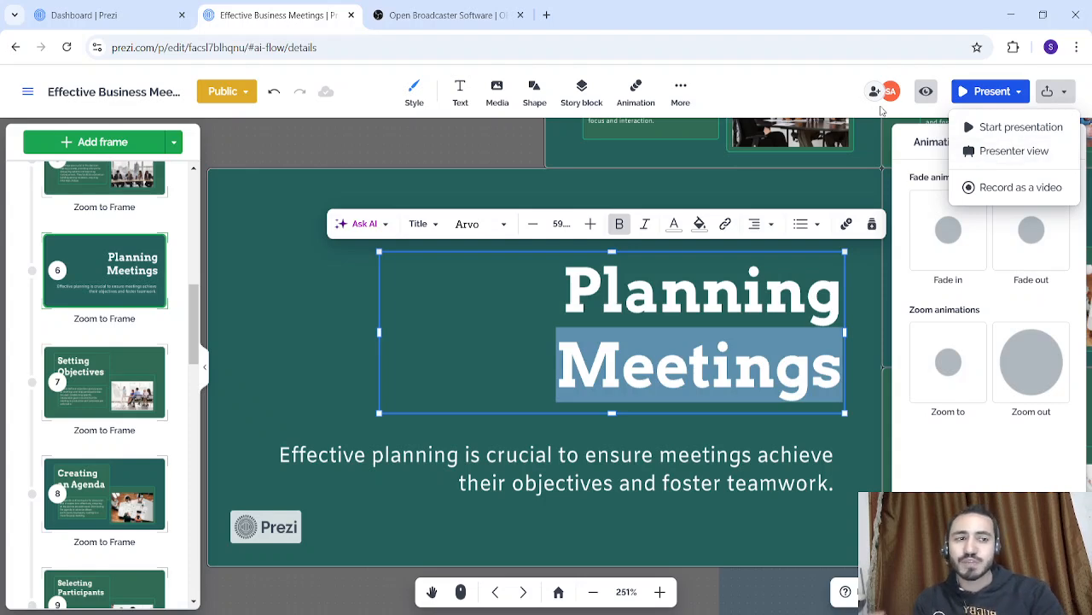
click(980, 128)
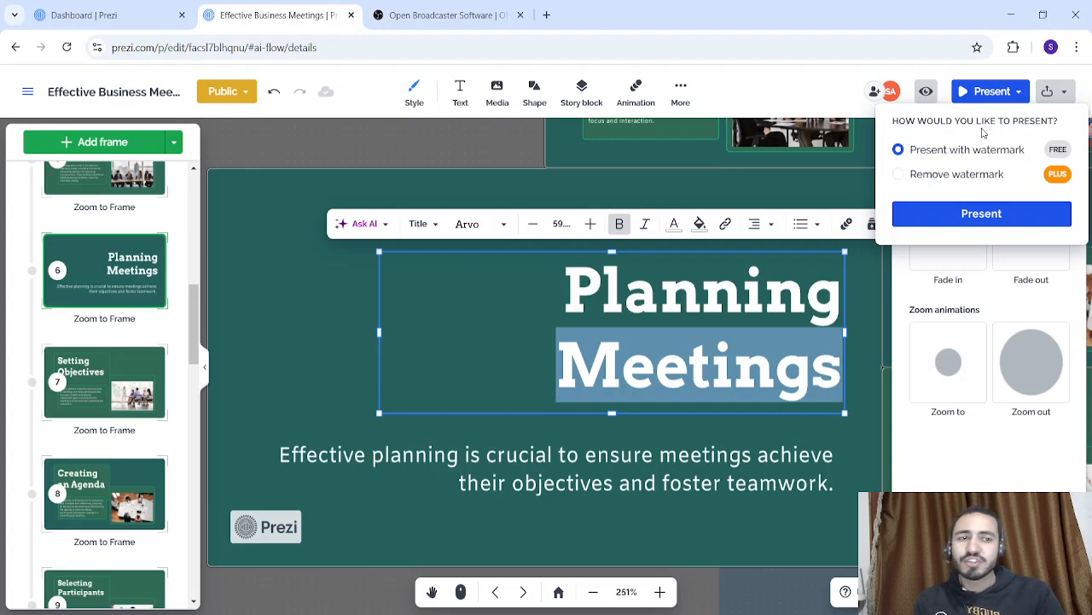
click(961, 215)
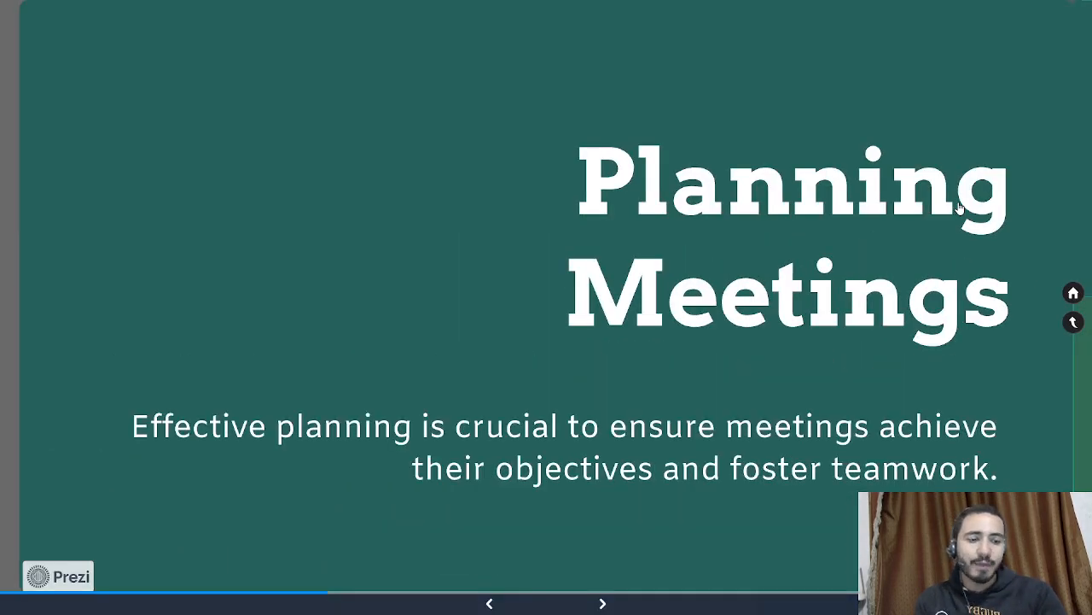
key(Right)
key(Right)
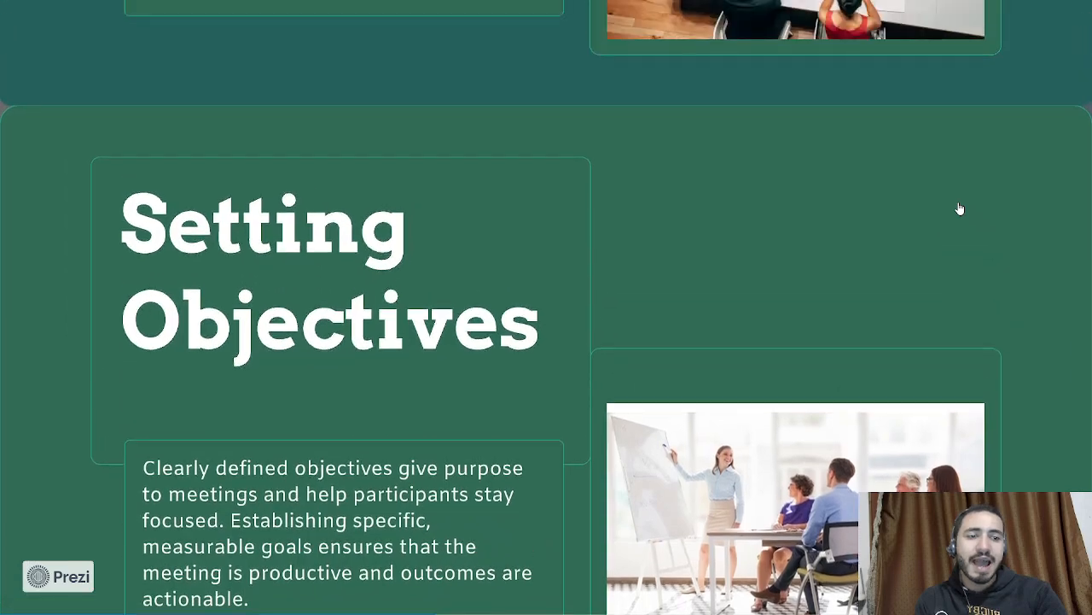
key(Right)
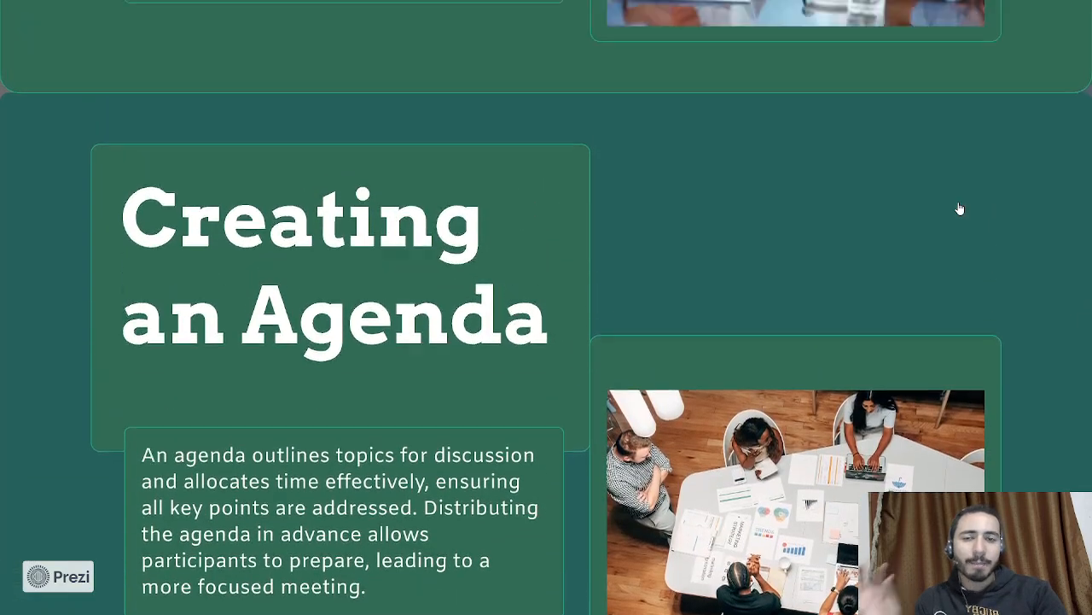
key(Right)
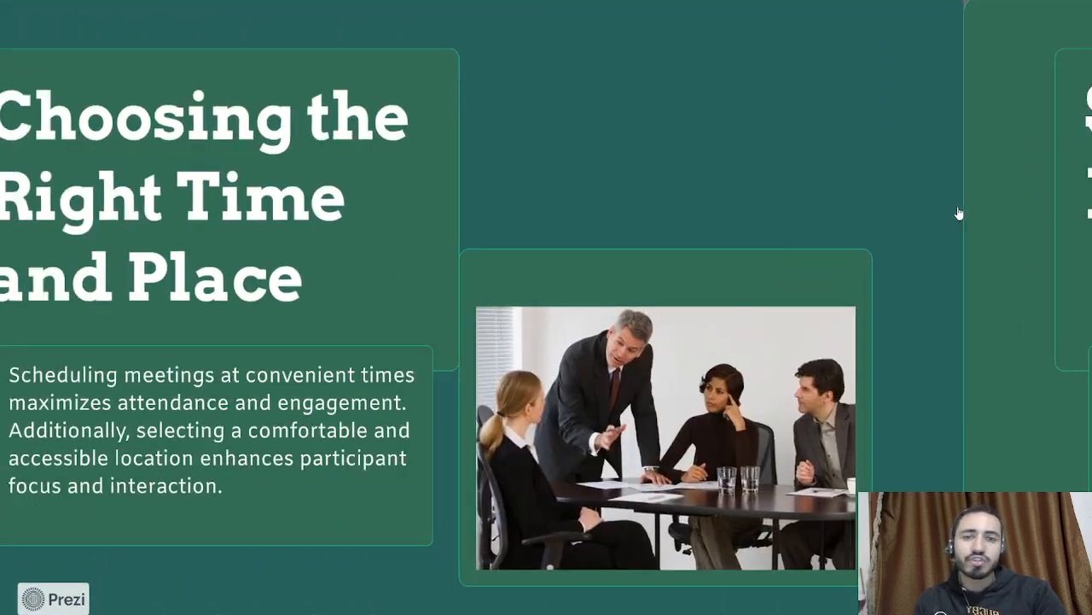
key(Escape)
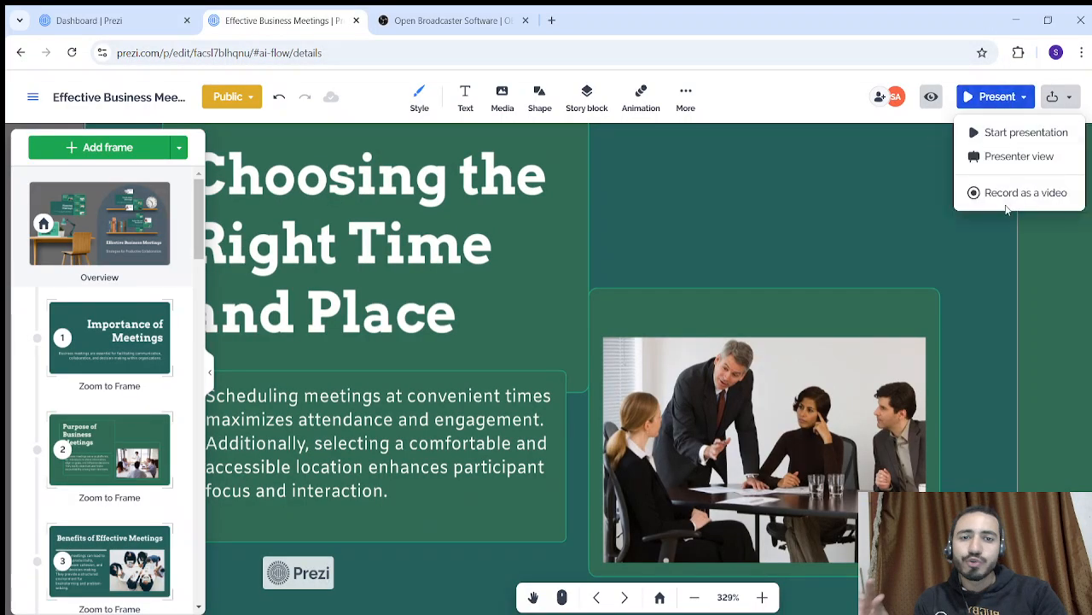
Examine the video recording modes, select Appear alongside your content, and leave without recording
click(1007, 196)
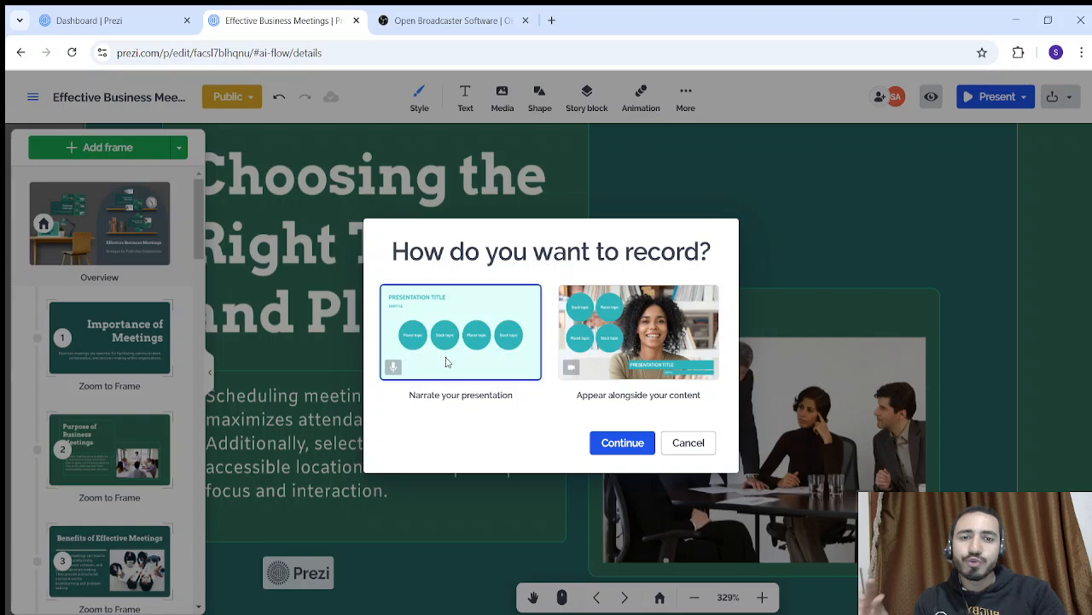
click(587, 363)
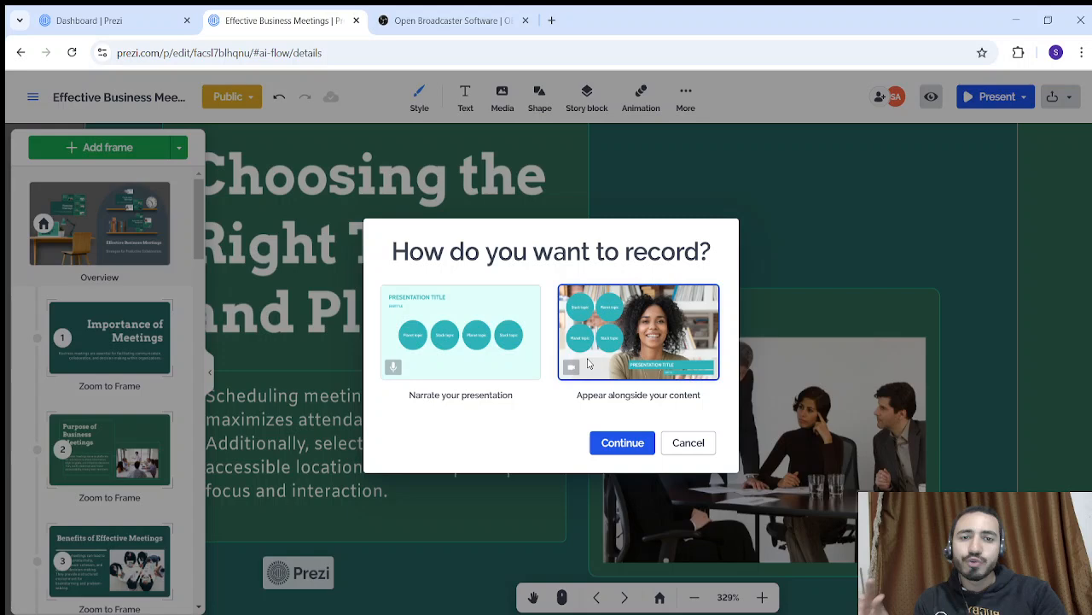
click(687, 443)
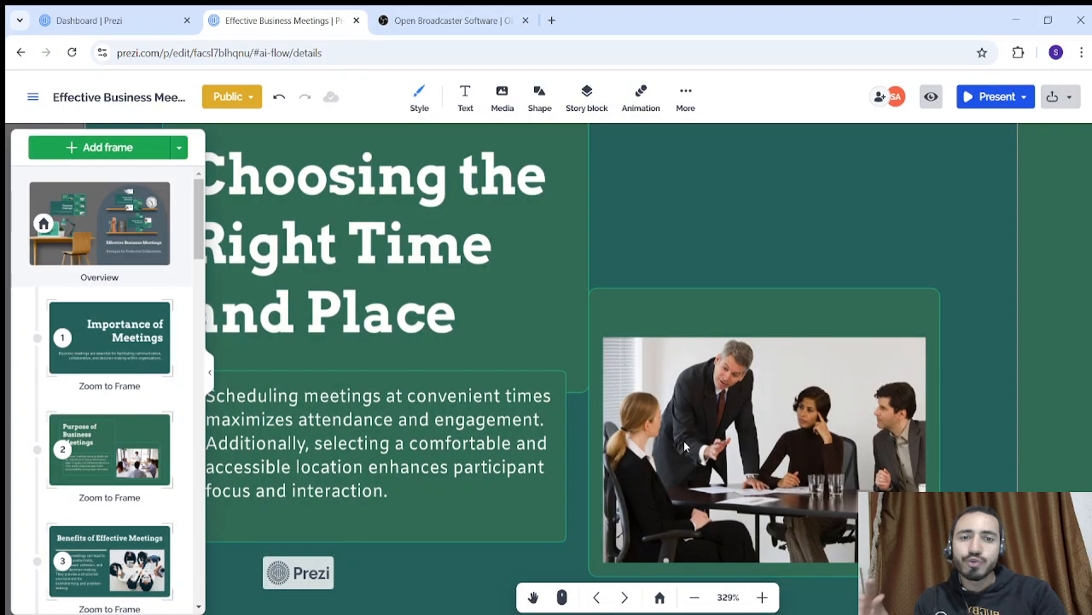
View the presentation's sharing and export options, followed by the available ways to present it
click(1055, 97)
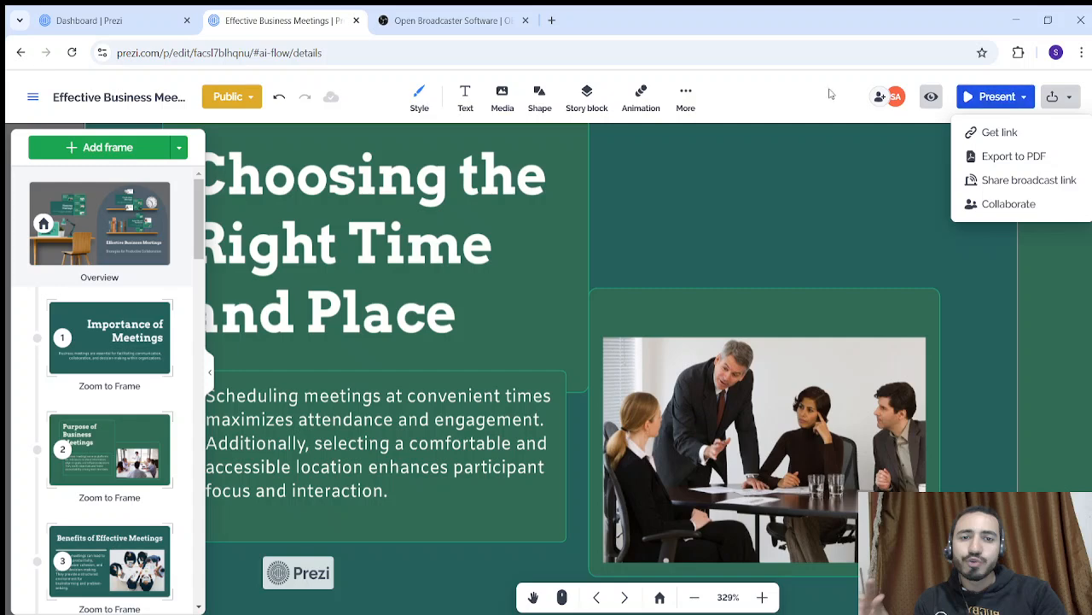
click(802, 99)
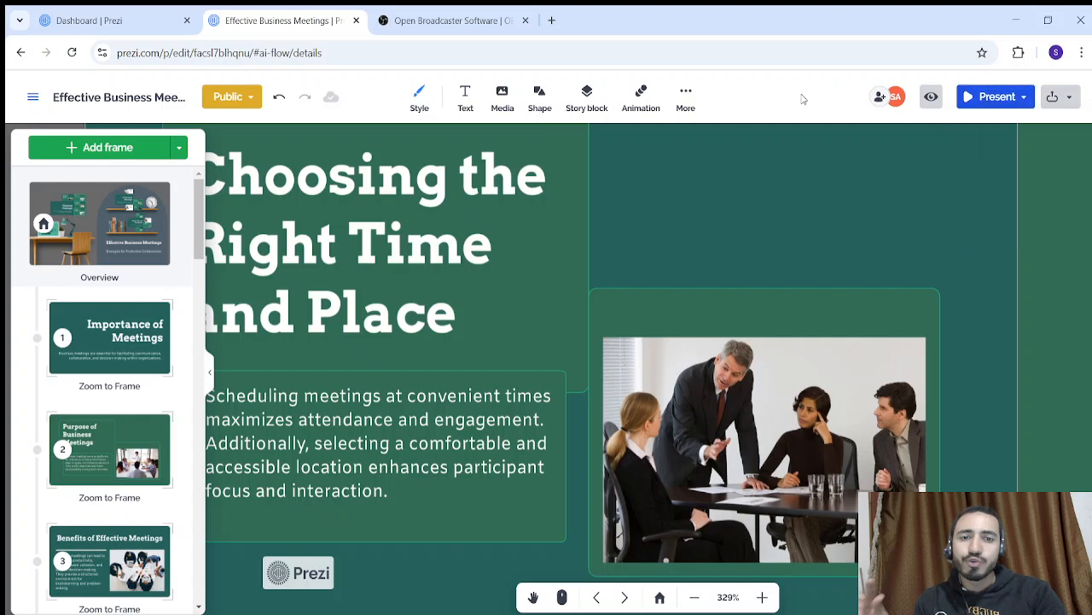
click(987, 99)
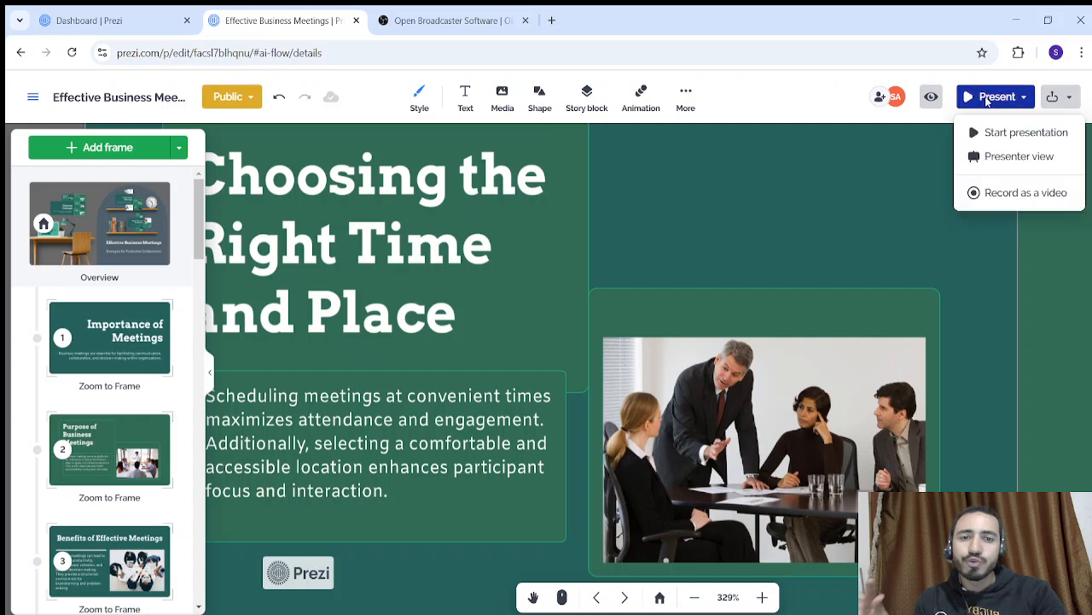